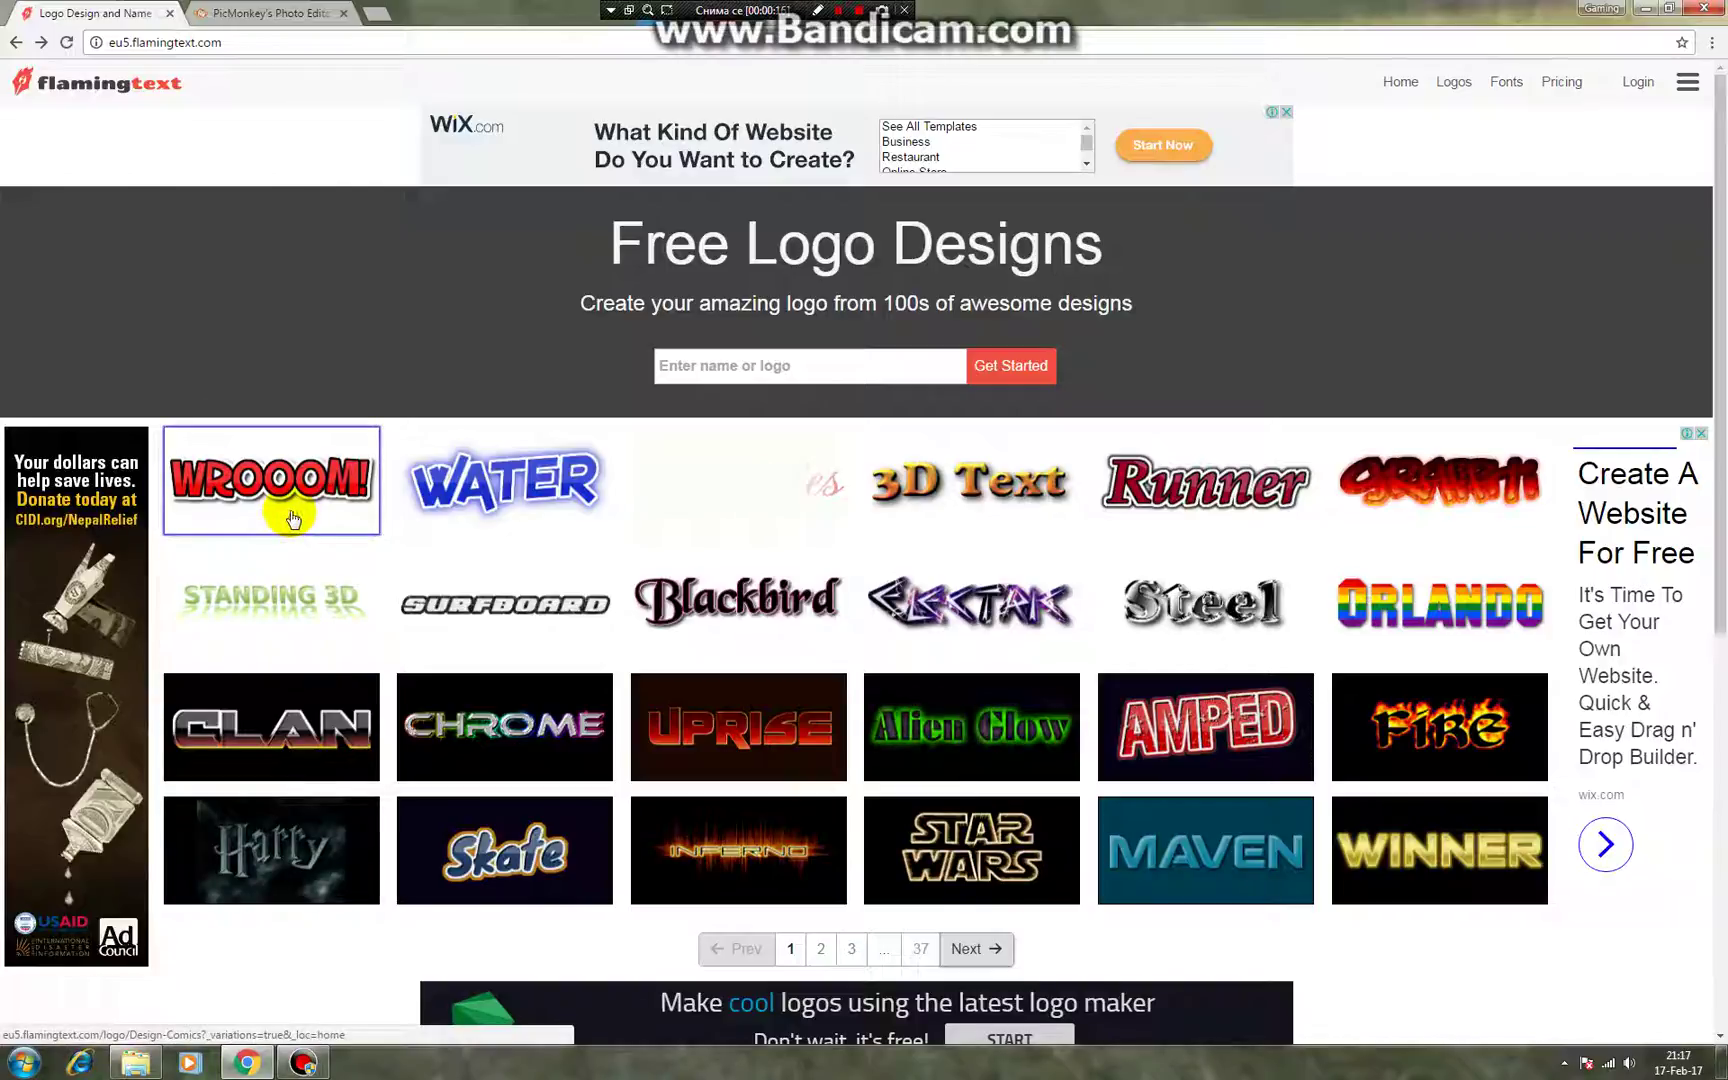
- Pick the yellow-and-black striped variation of the WROOOM! Comics logo and set its text to "gaming guys"
click(263, 488)
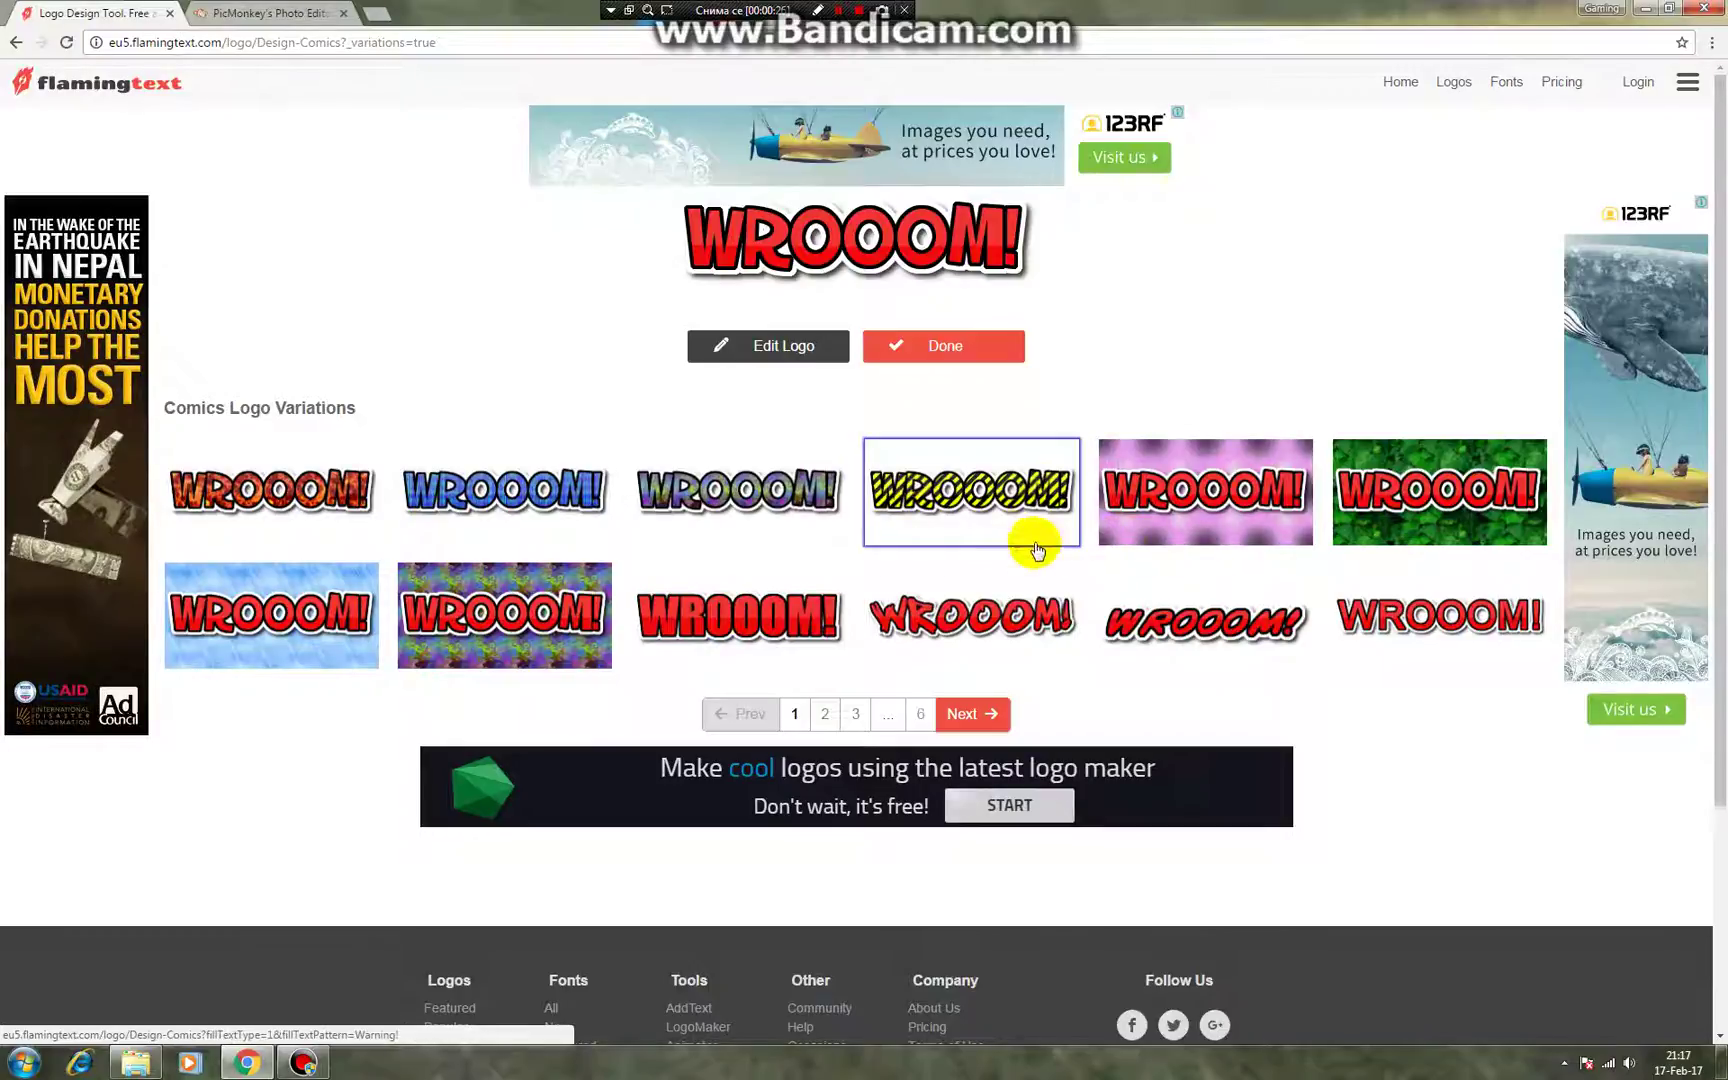
click(971, 500)
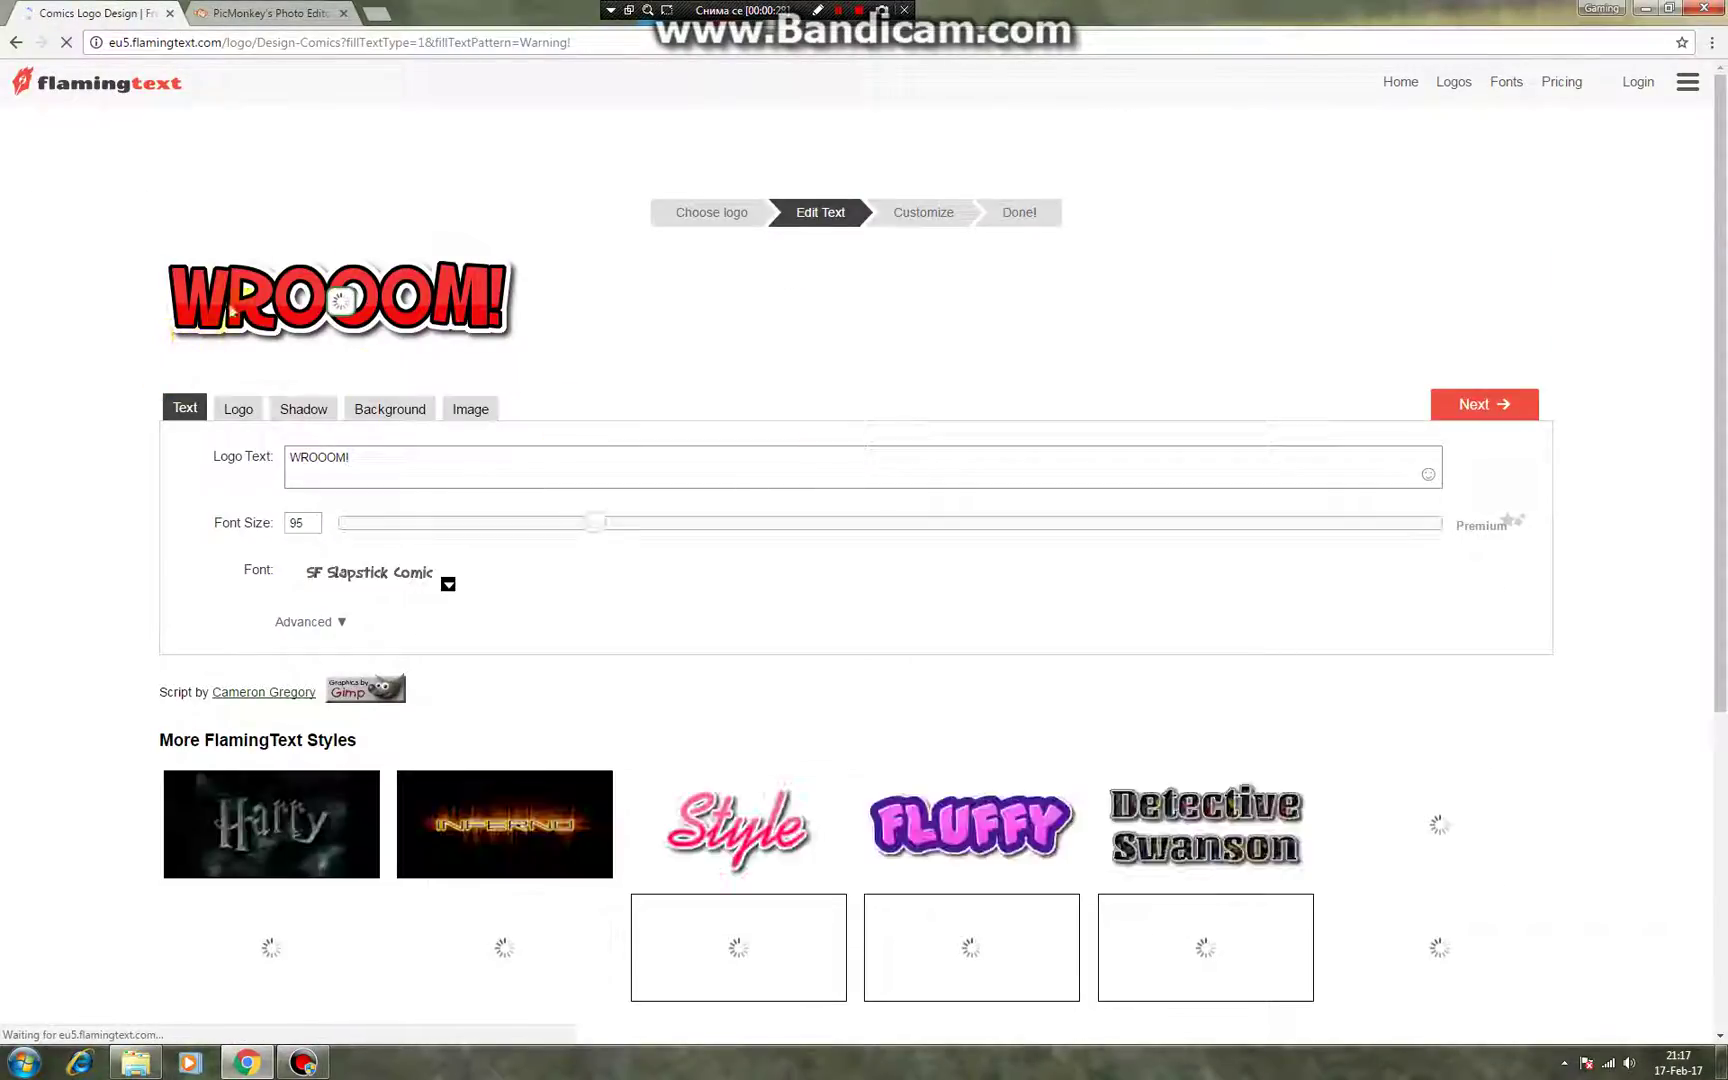
drag(403, 461, 264, 457)
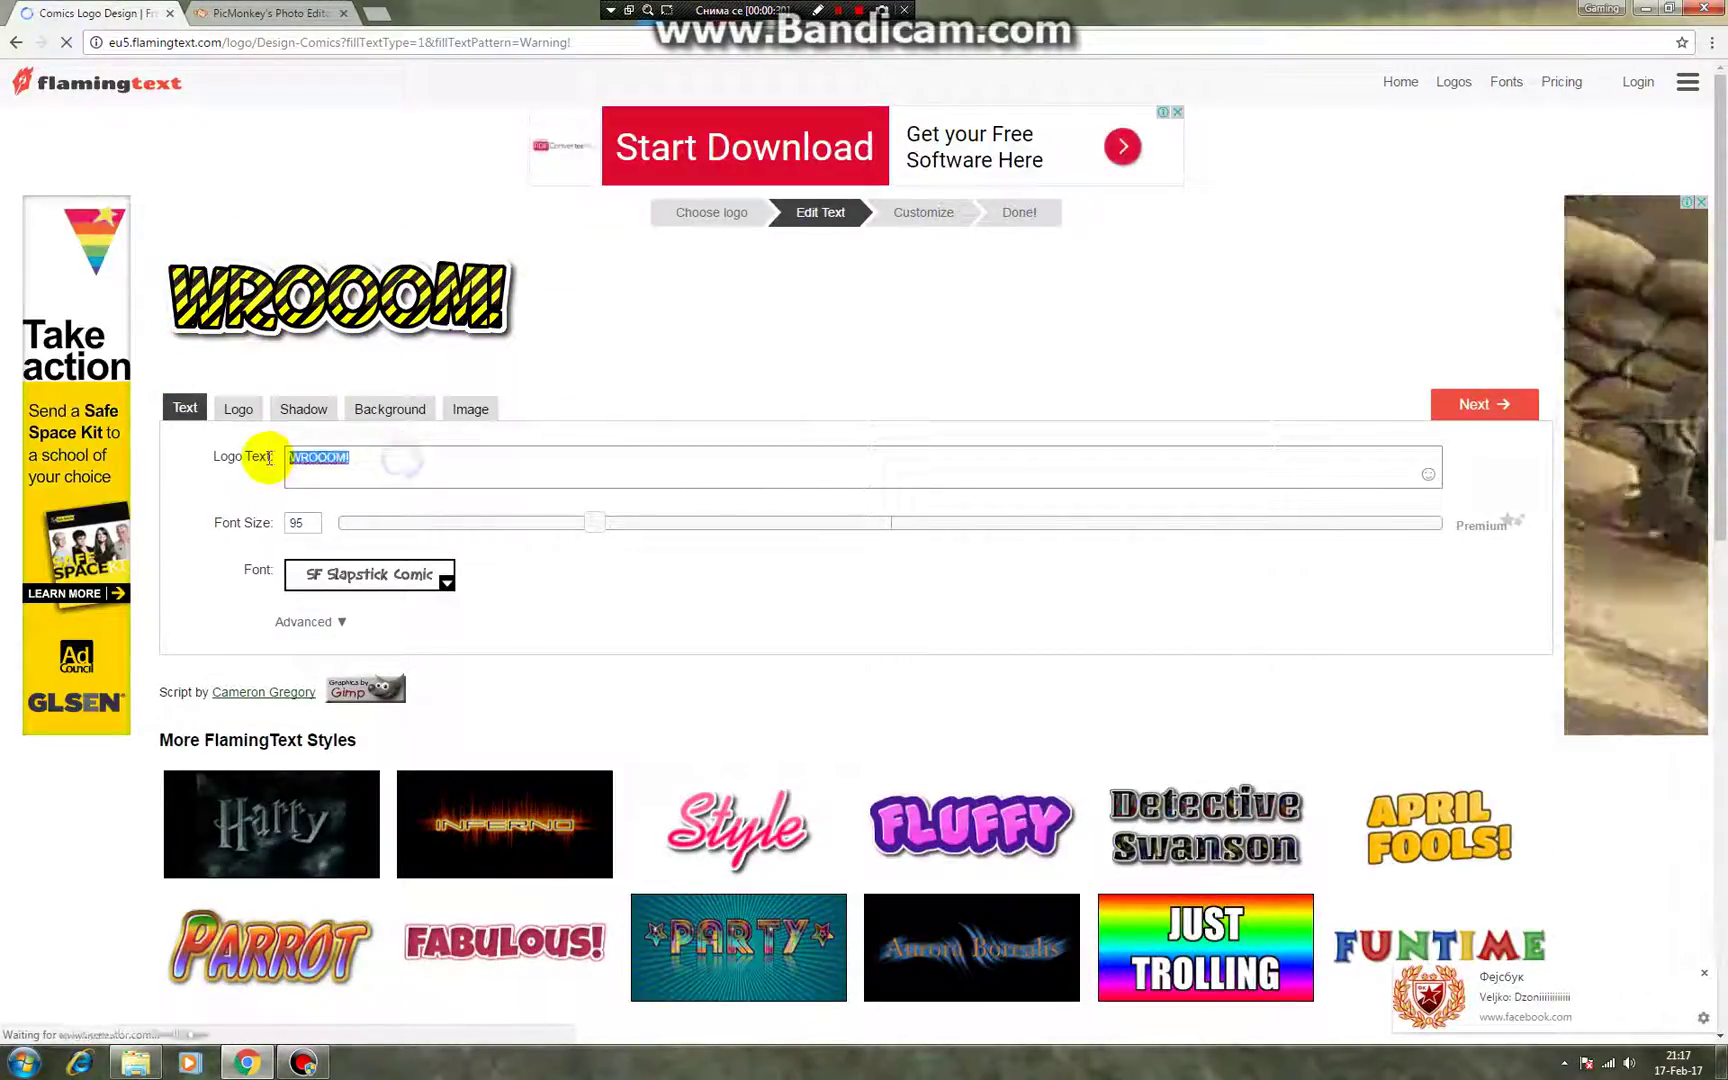
key(BackSpace)
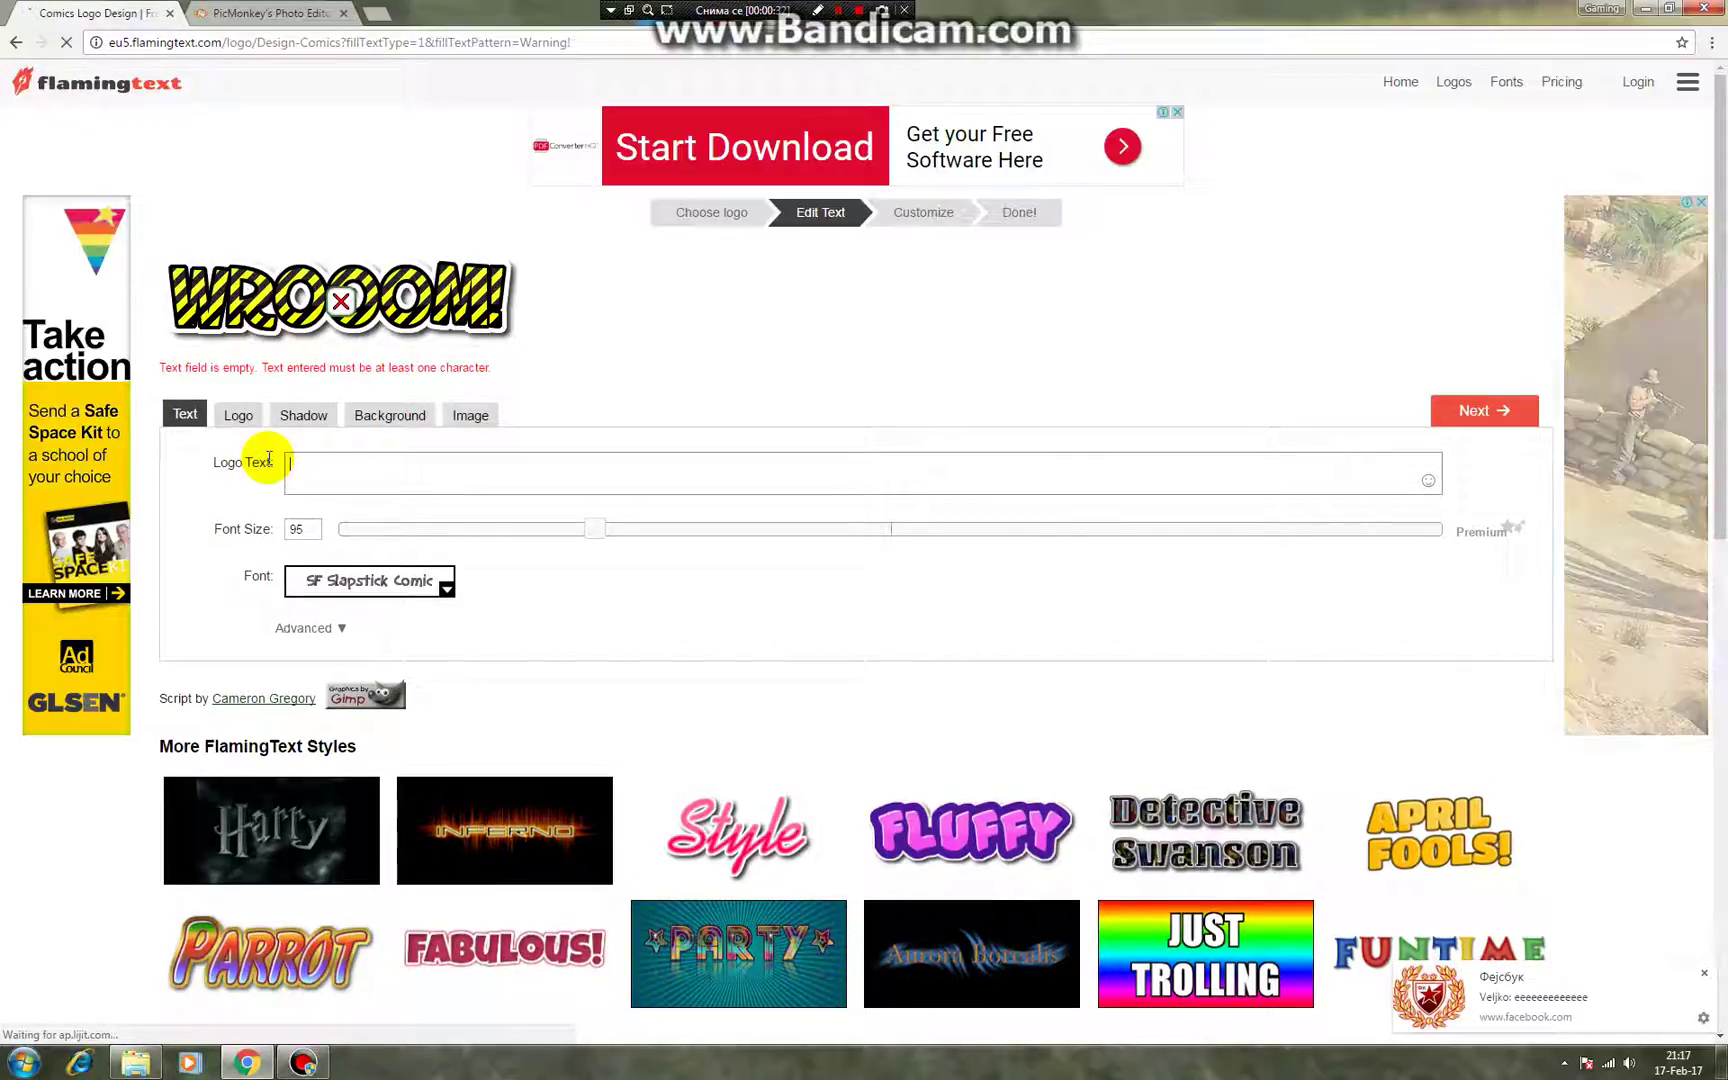
text(gaming guys)
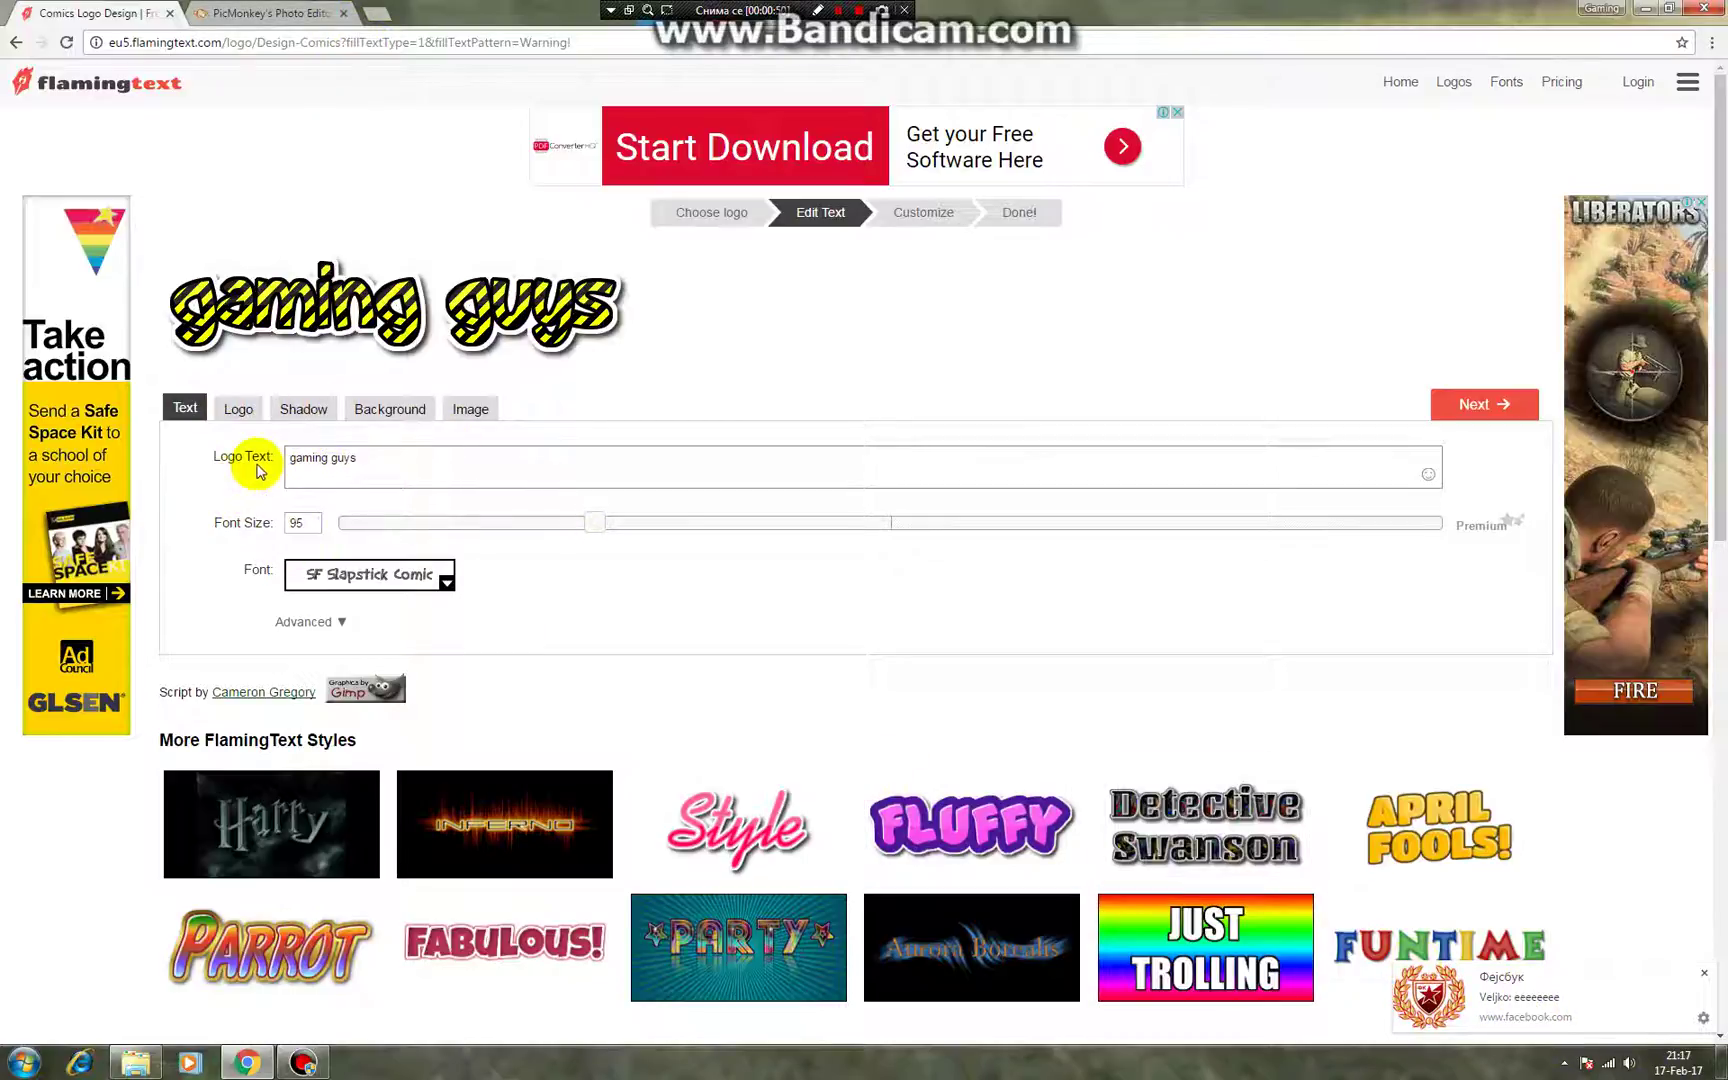
- Make the logo's background transparent and download the finished logo
click(388, 410)
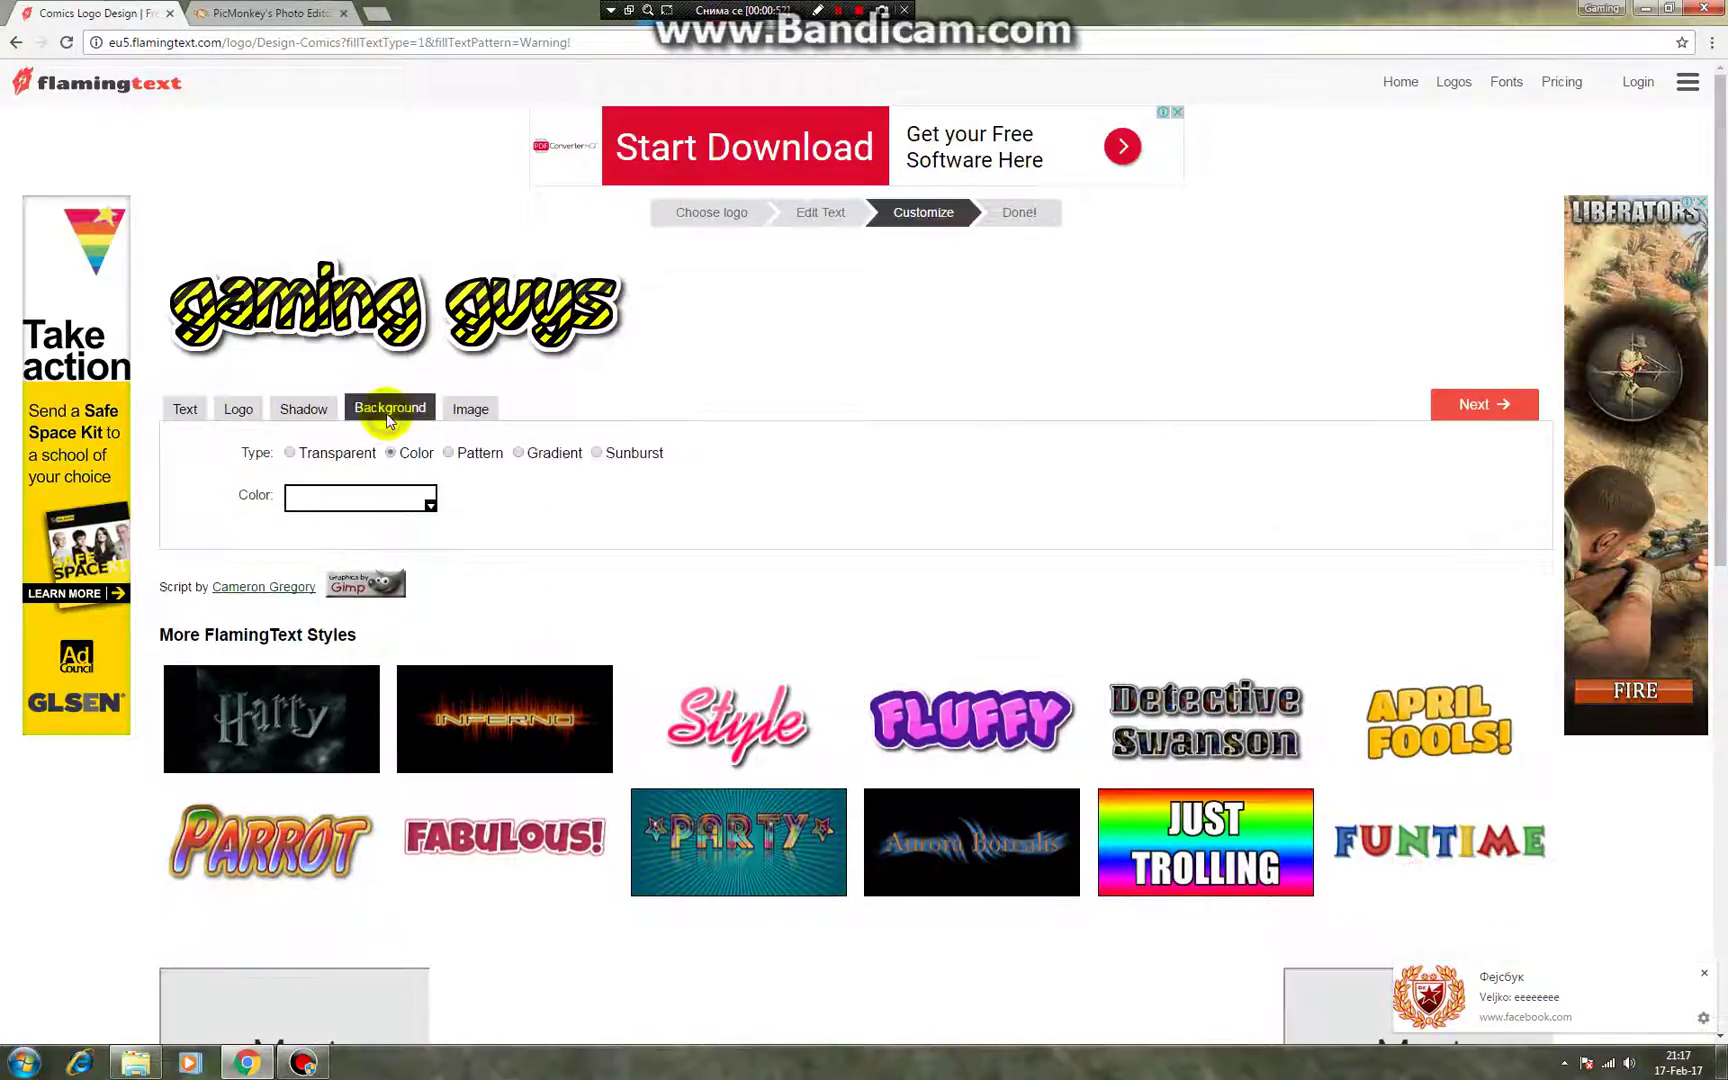
click(309, 453)
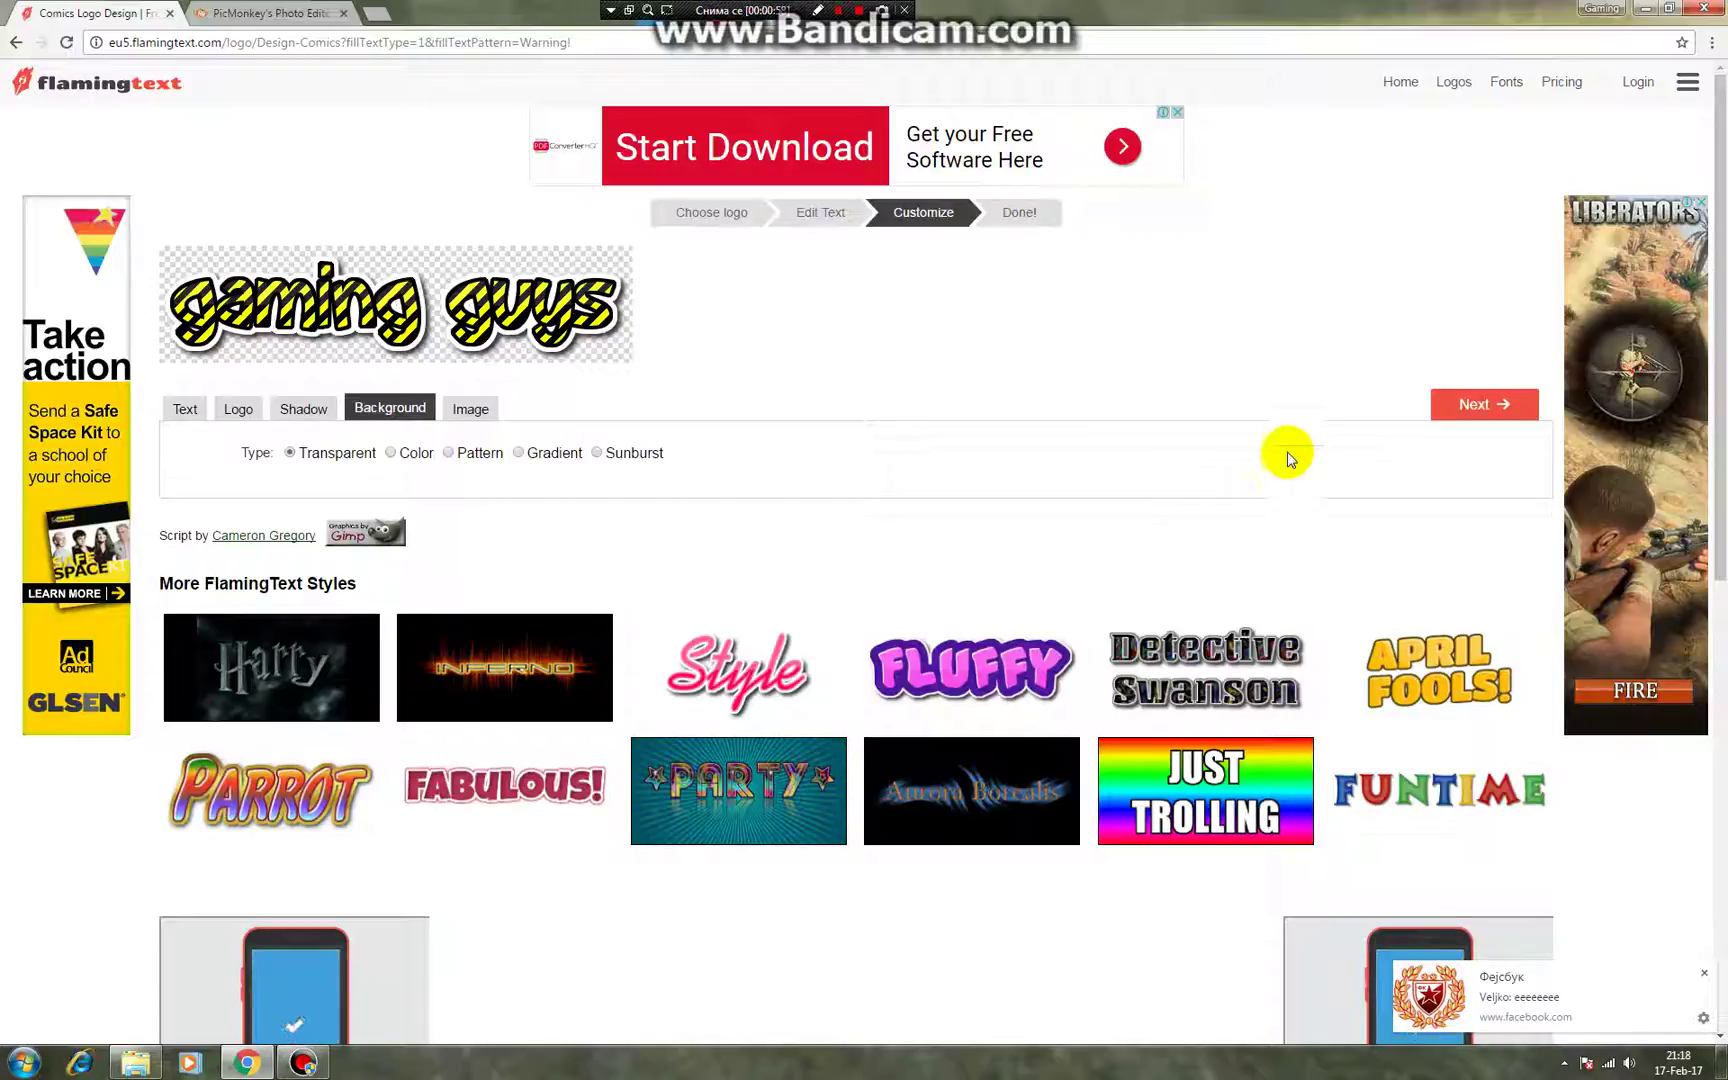
click(1472, 410)
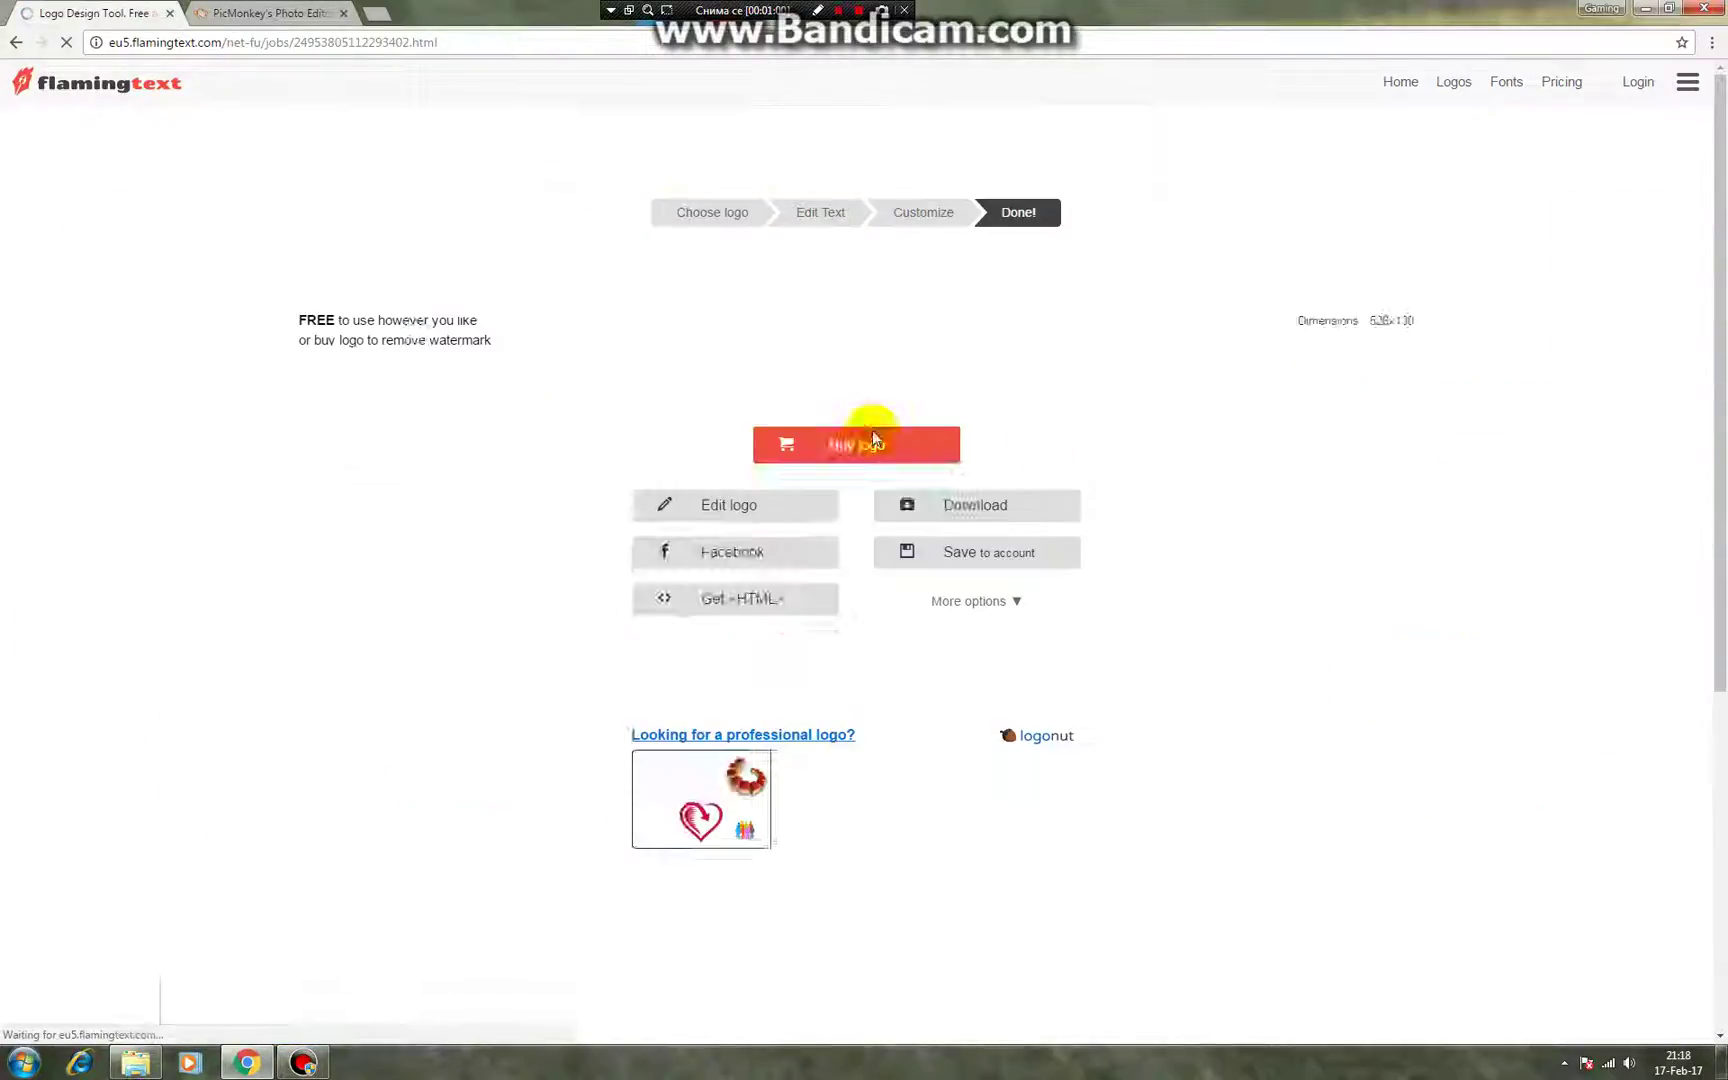
click(1034, 603)
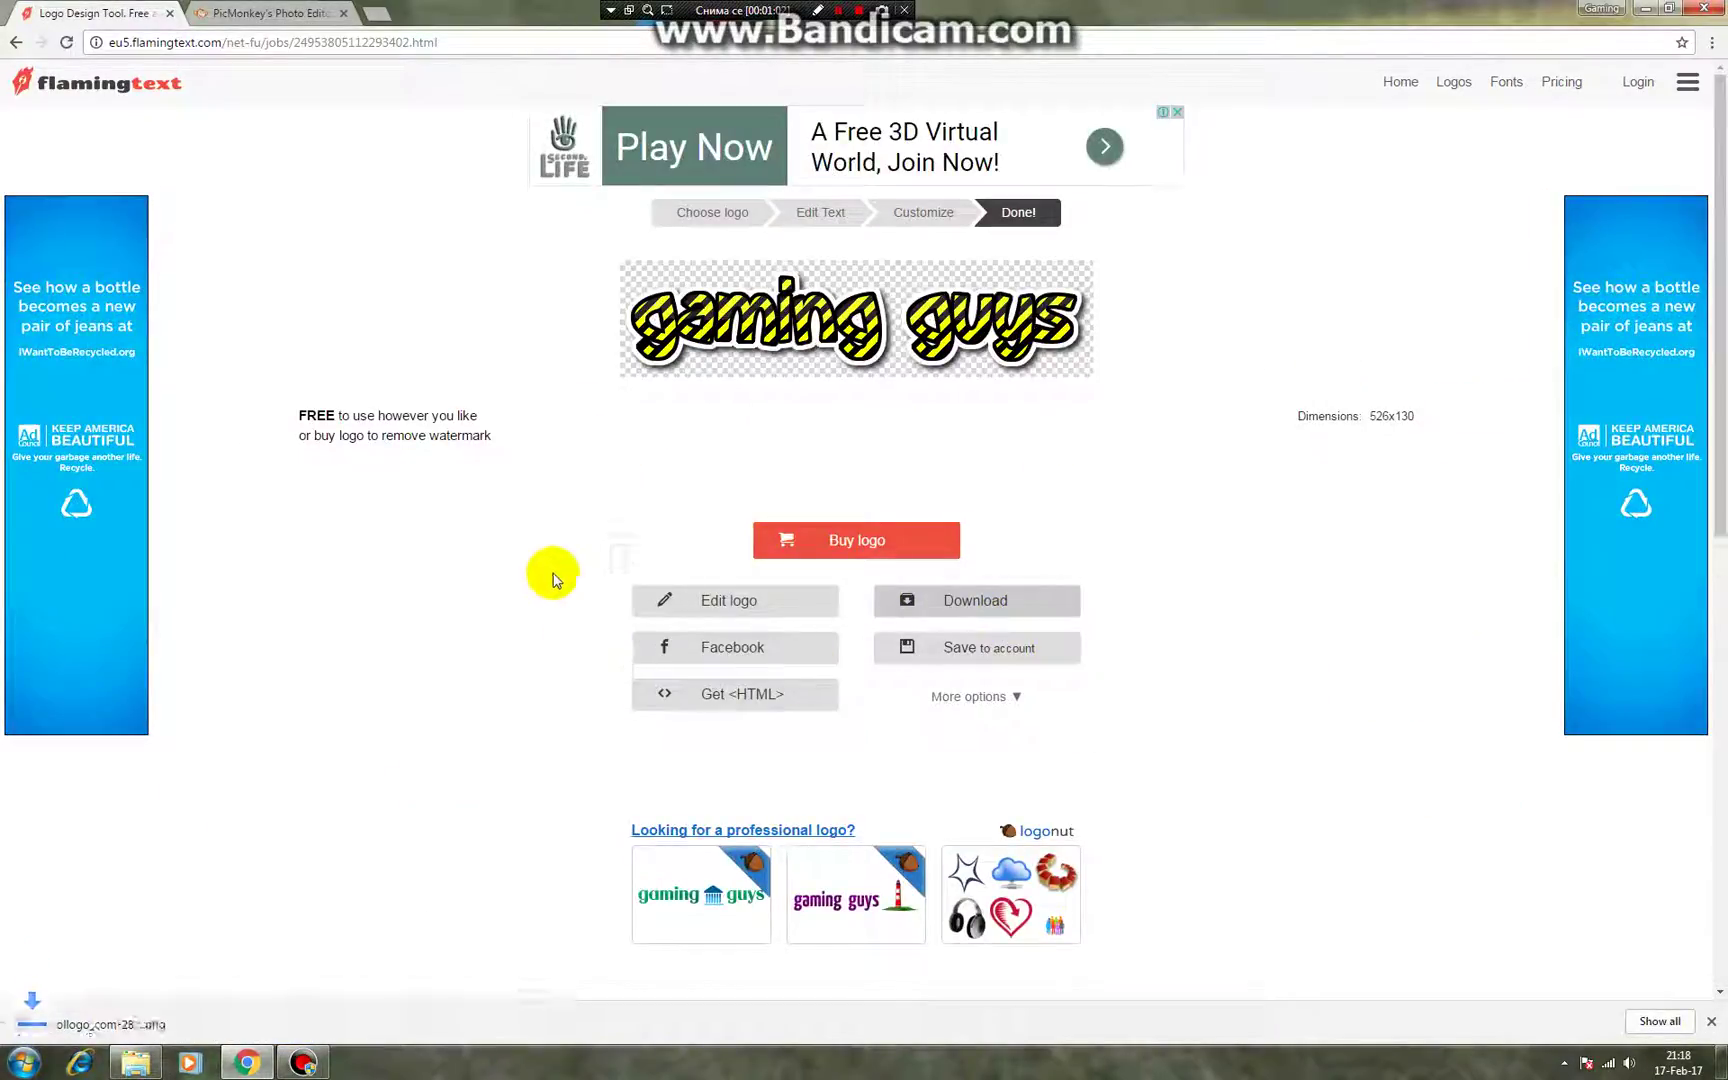
- Switch to PicMonkey and open html-color-codes-color-tutorials-hero-00e10b1f from the computer for editing
click(239, 10)
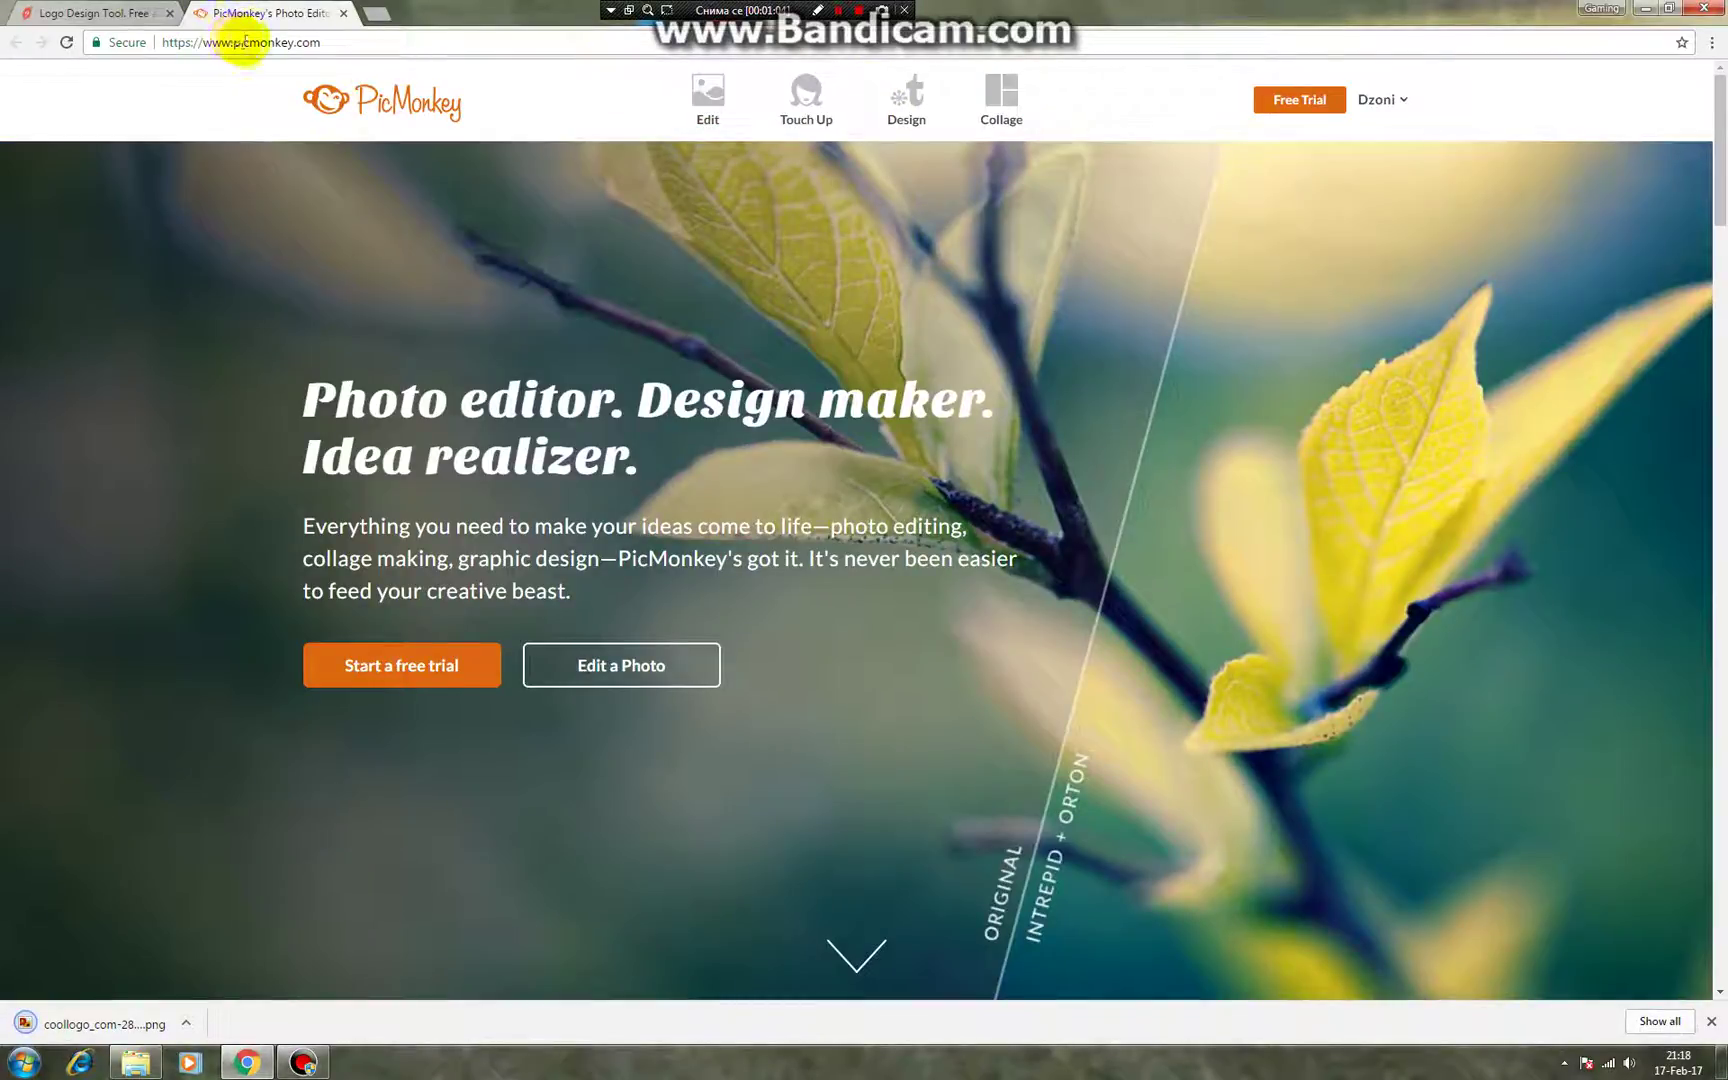
click(707, 90)
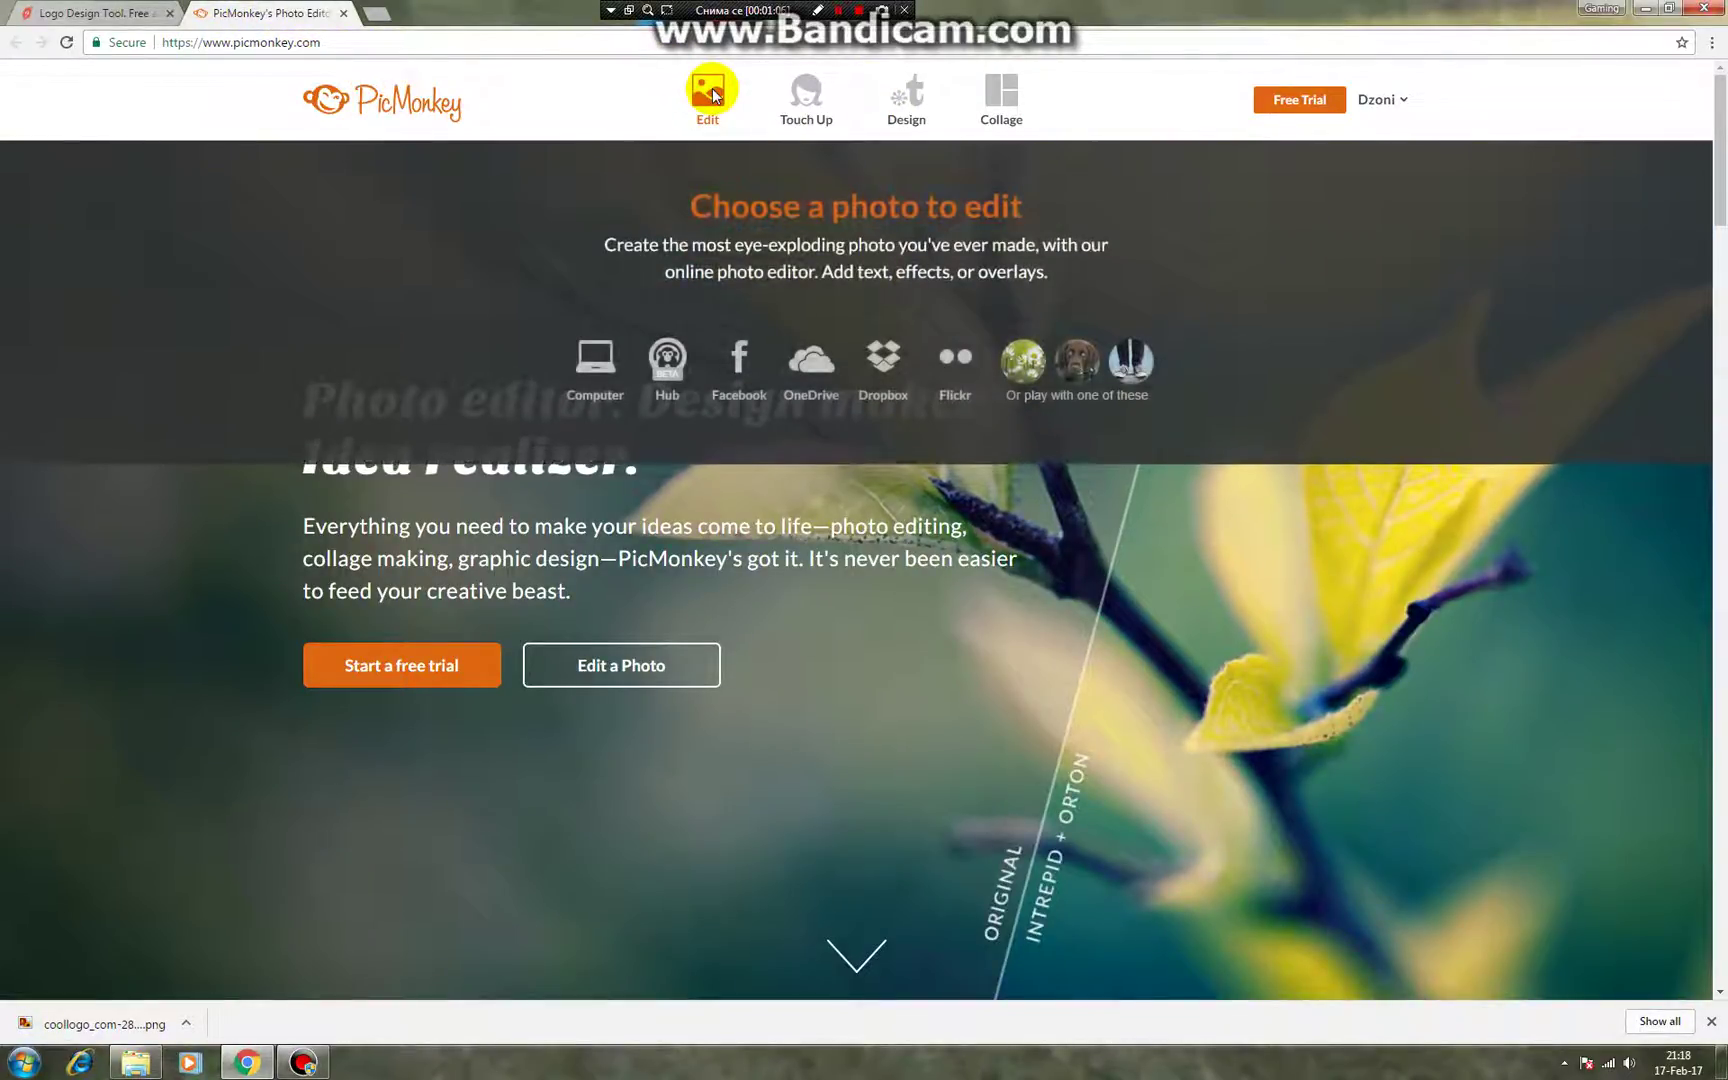
click(711, 92)
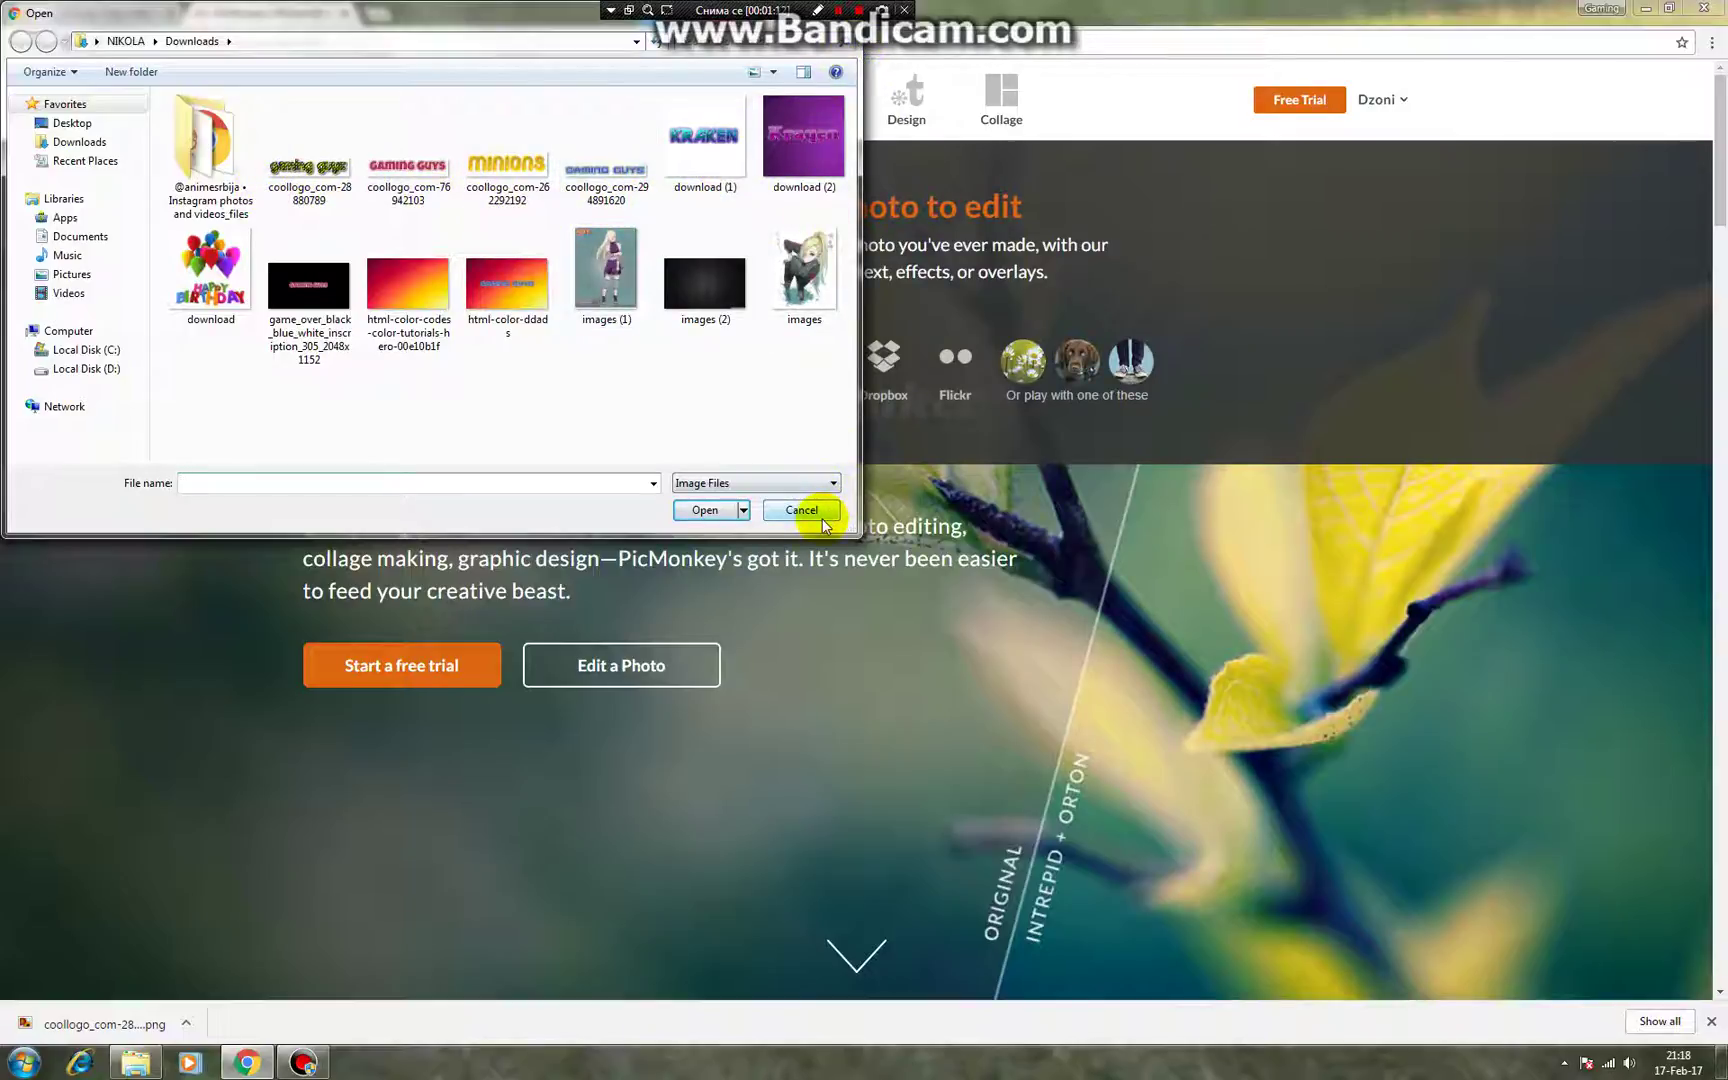
click(433, 345)
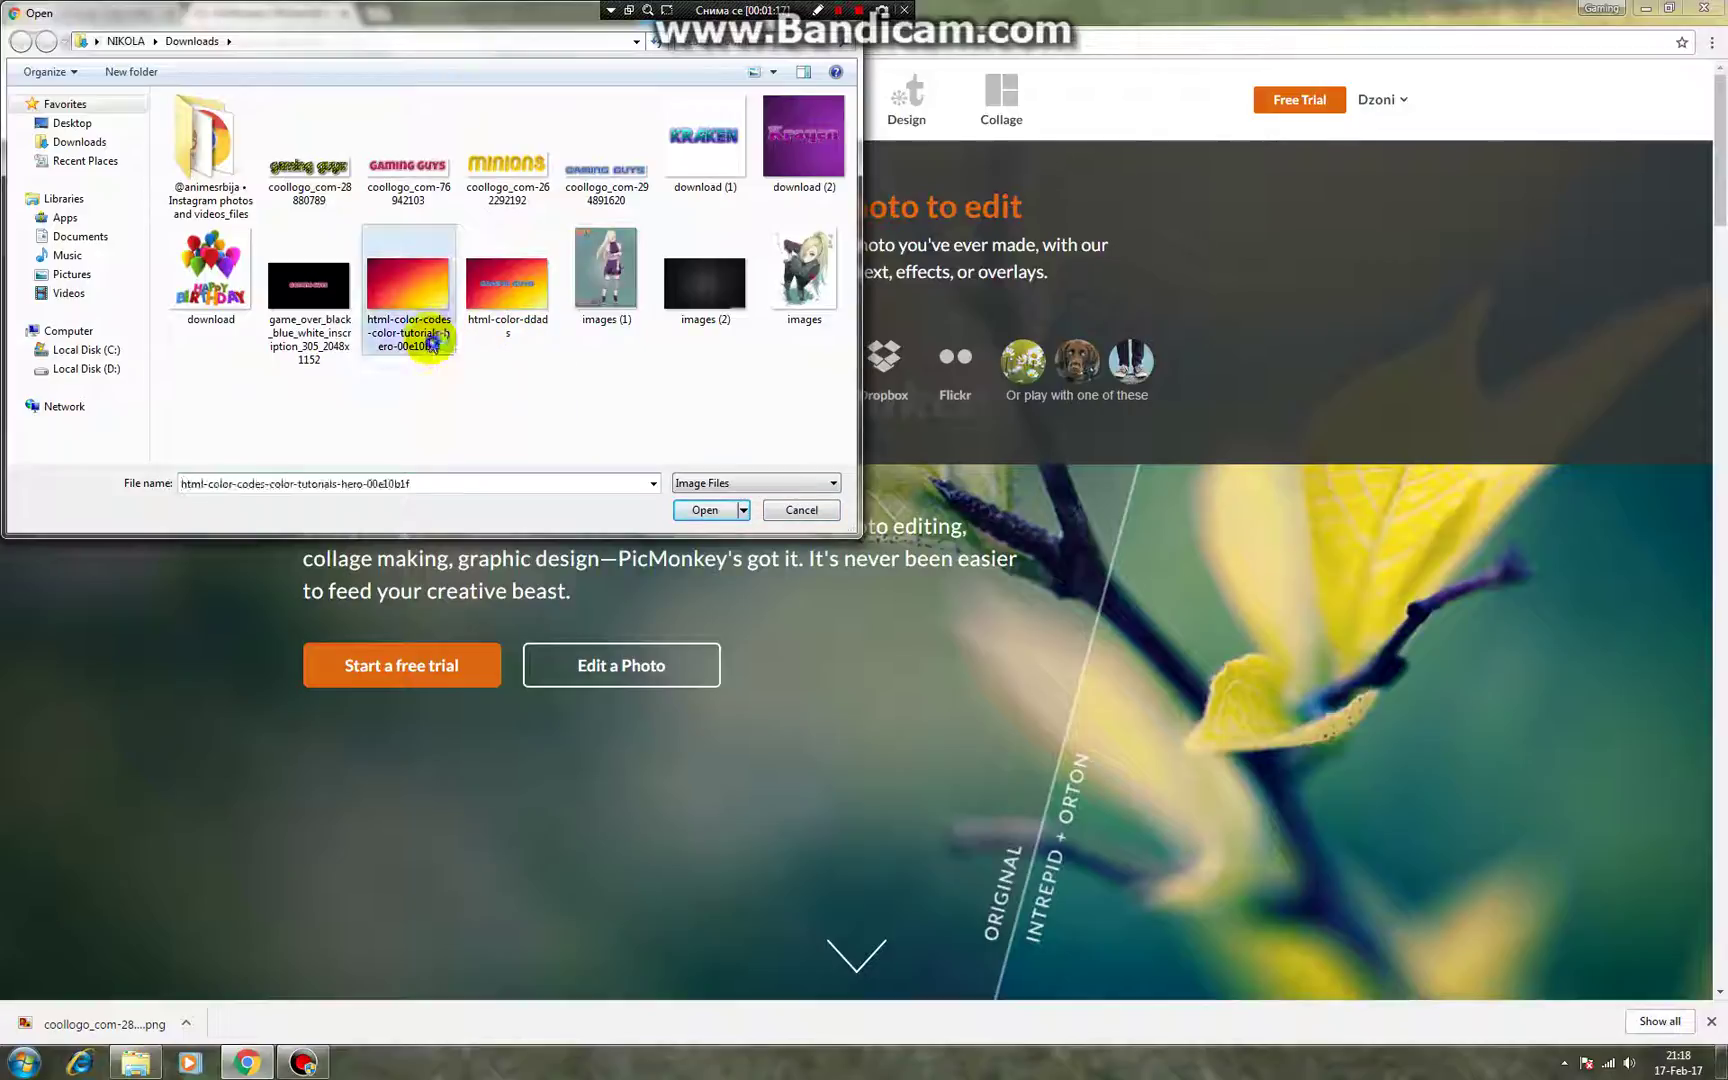
click(706, 511)
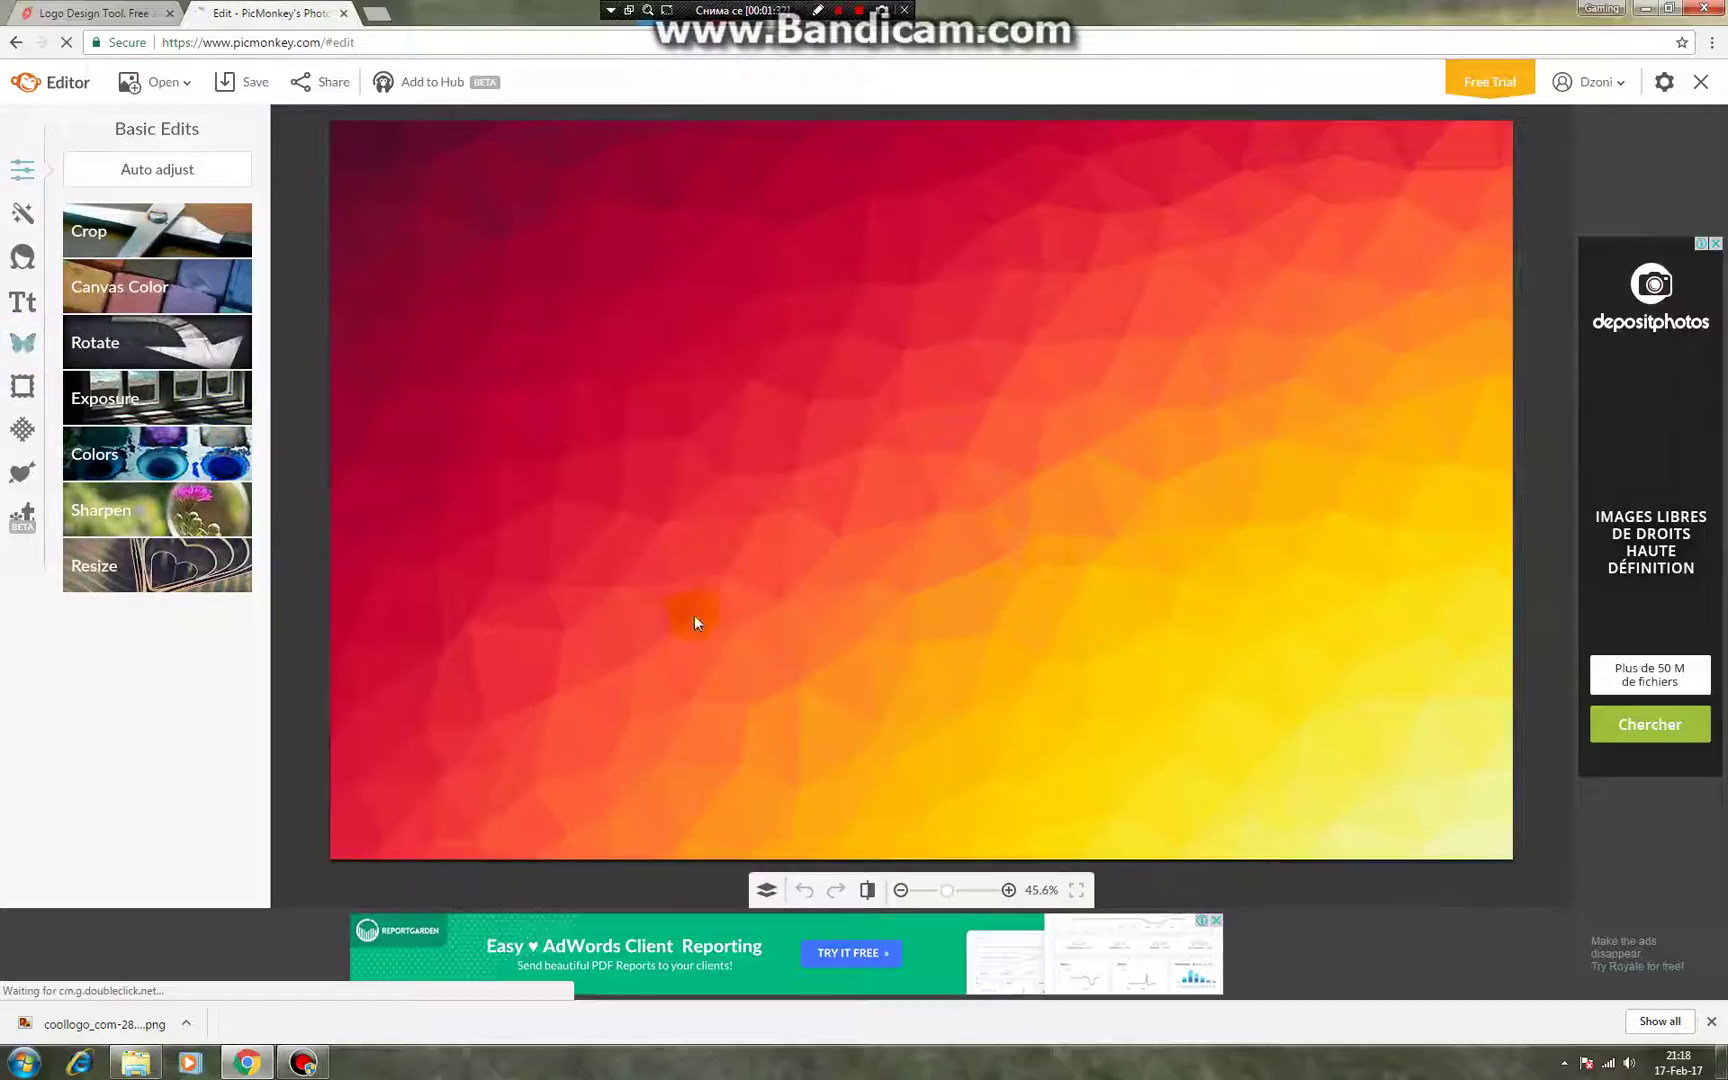
- Add the downloaded coollogo_com-28880789 image as an overlay on the red-yellow background
click(22, 342)
click(93, 170)
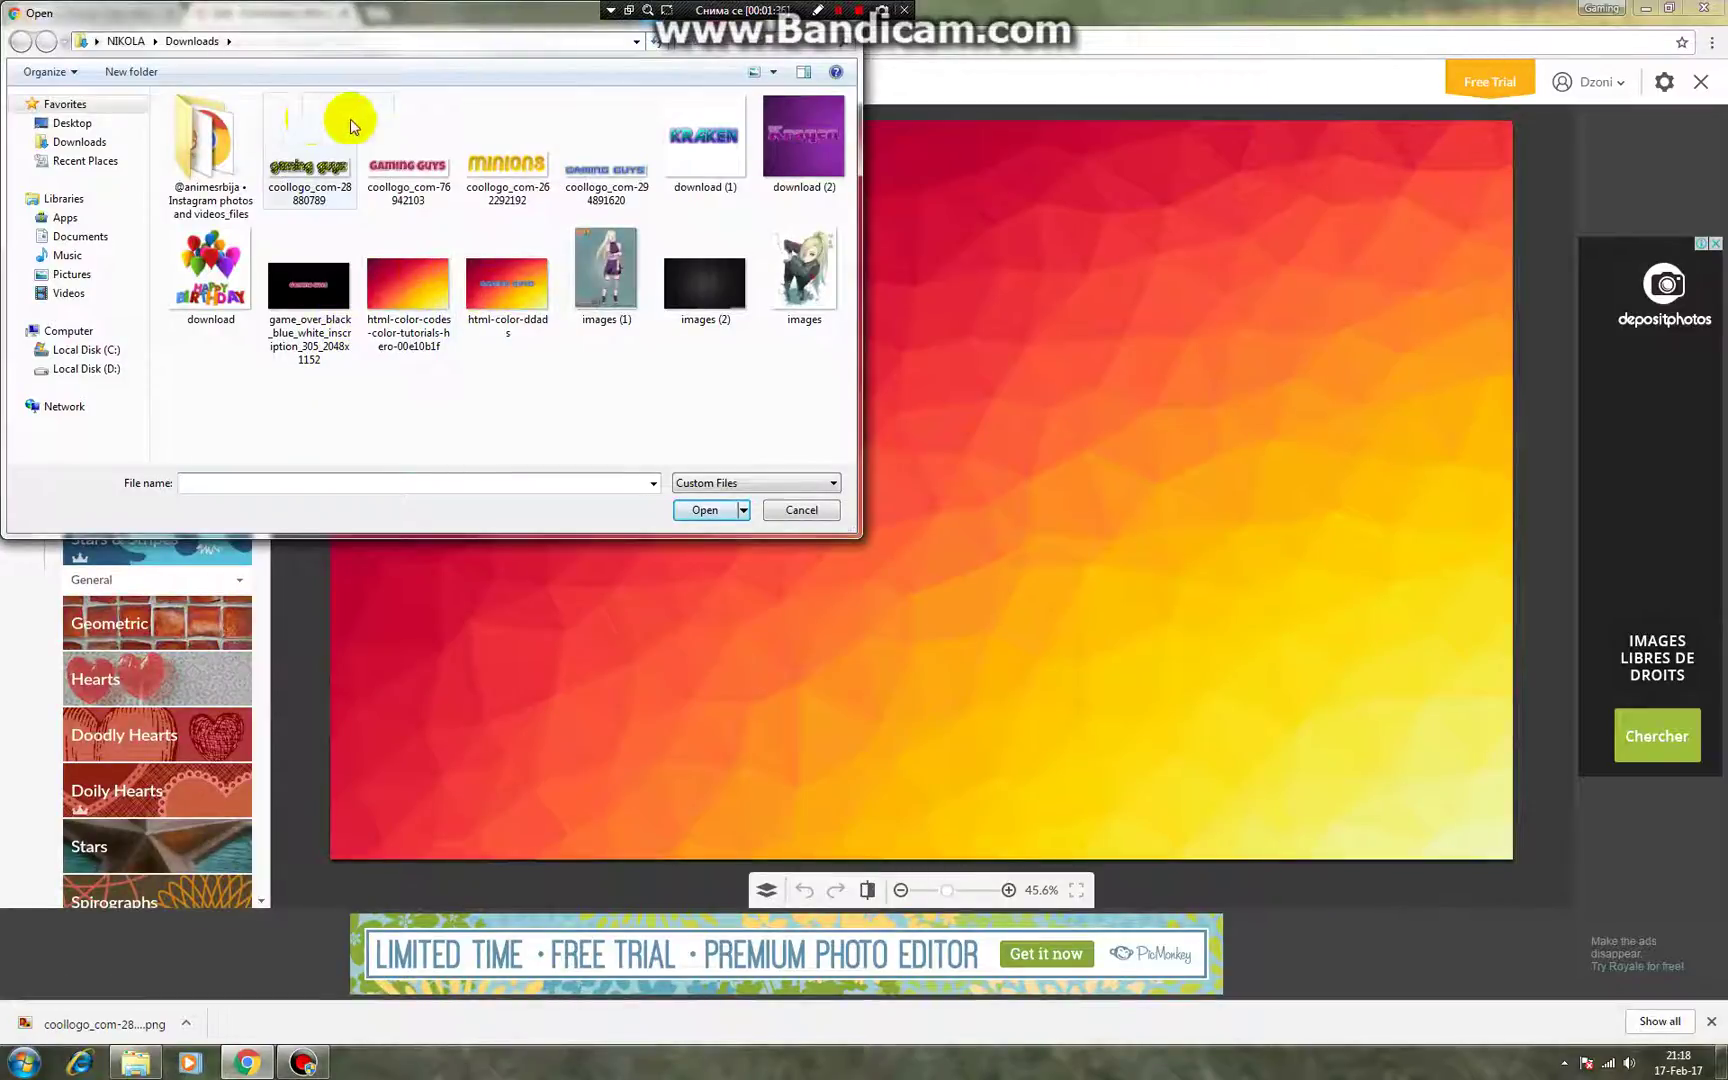
click(305, 165)
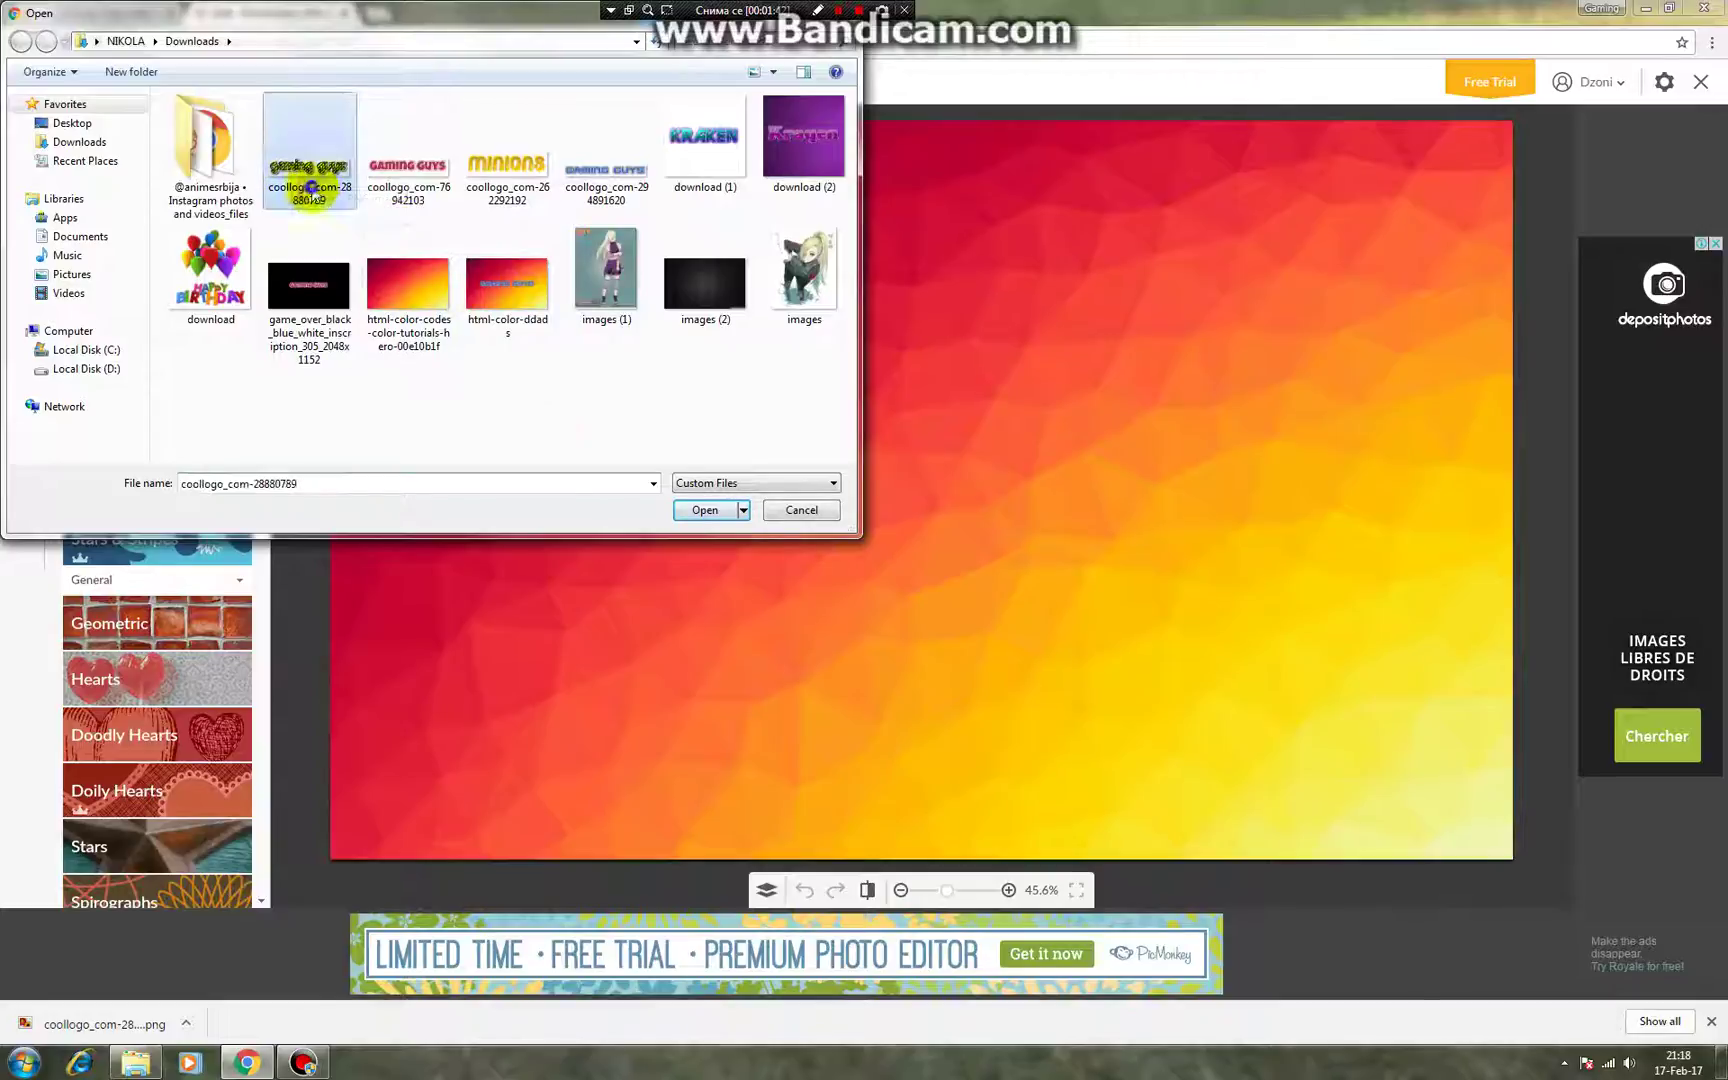
click(703, 509)
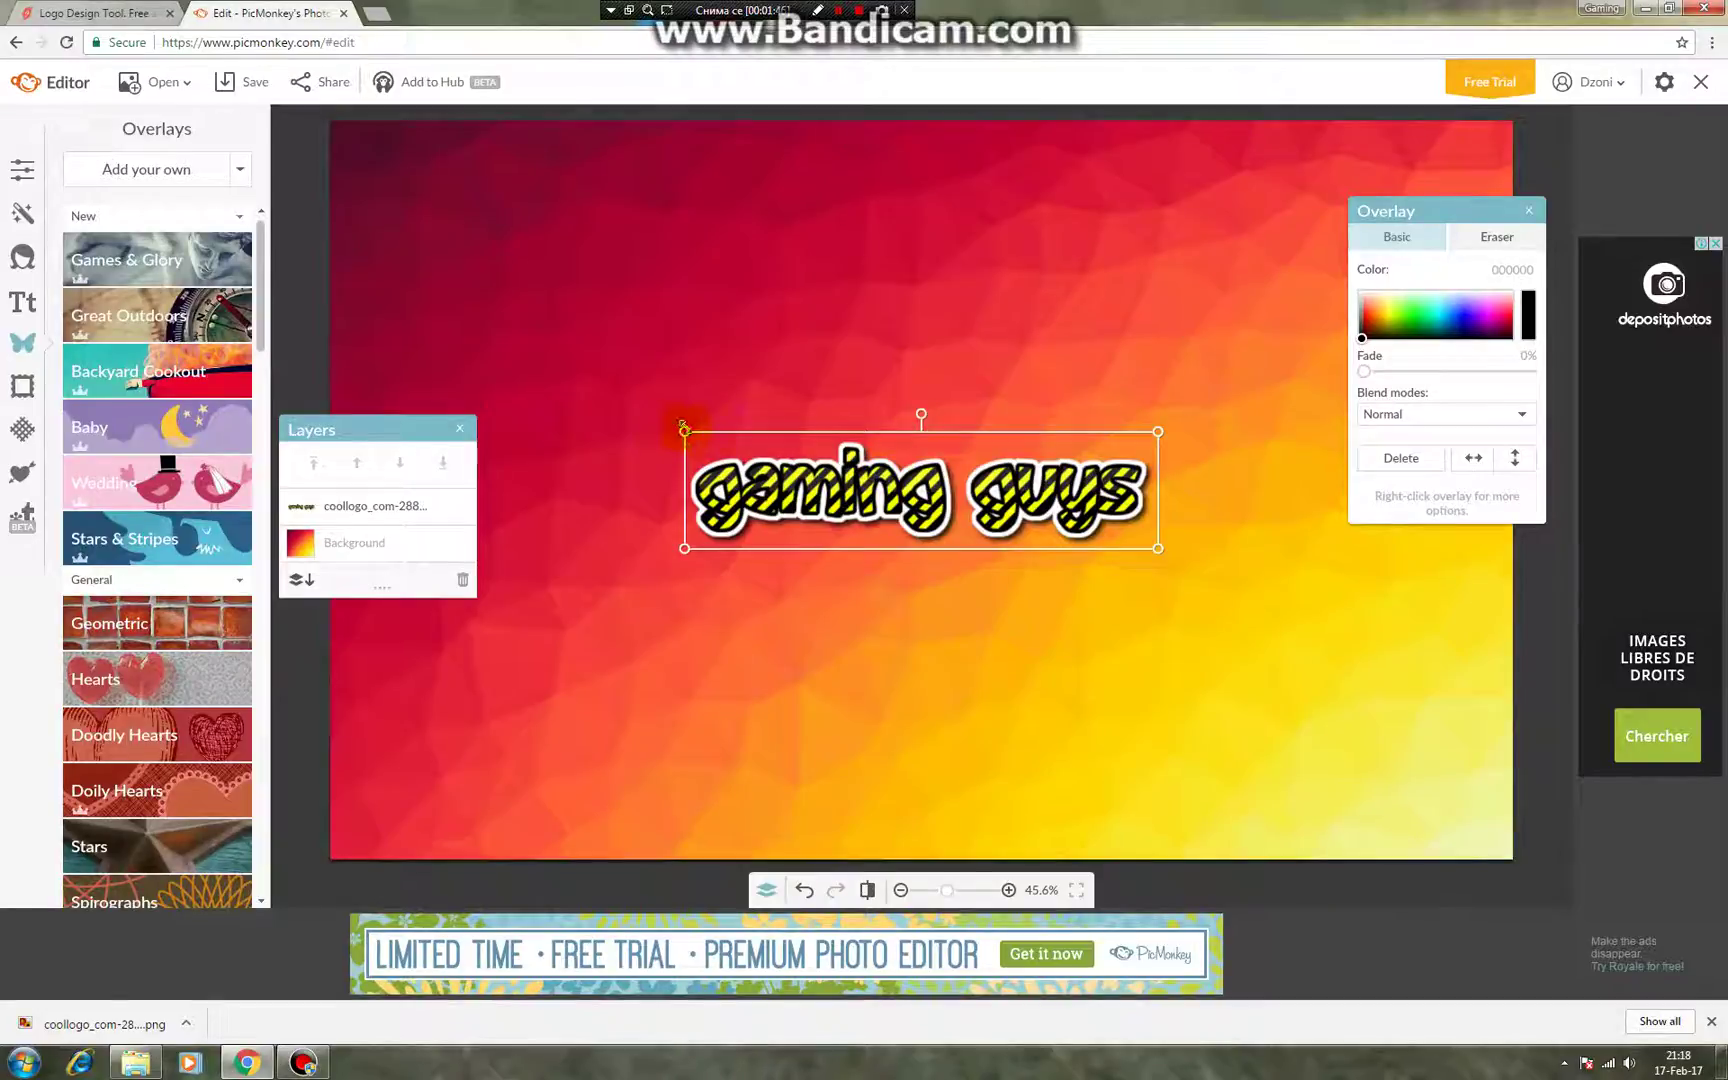
- Enlarge the "gaming guys" overlay to span most of the canvas width and reposition it near the center
drag(684, 428, 492, 383)
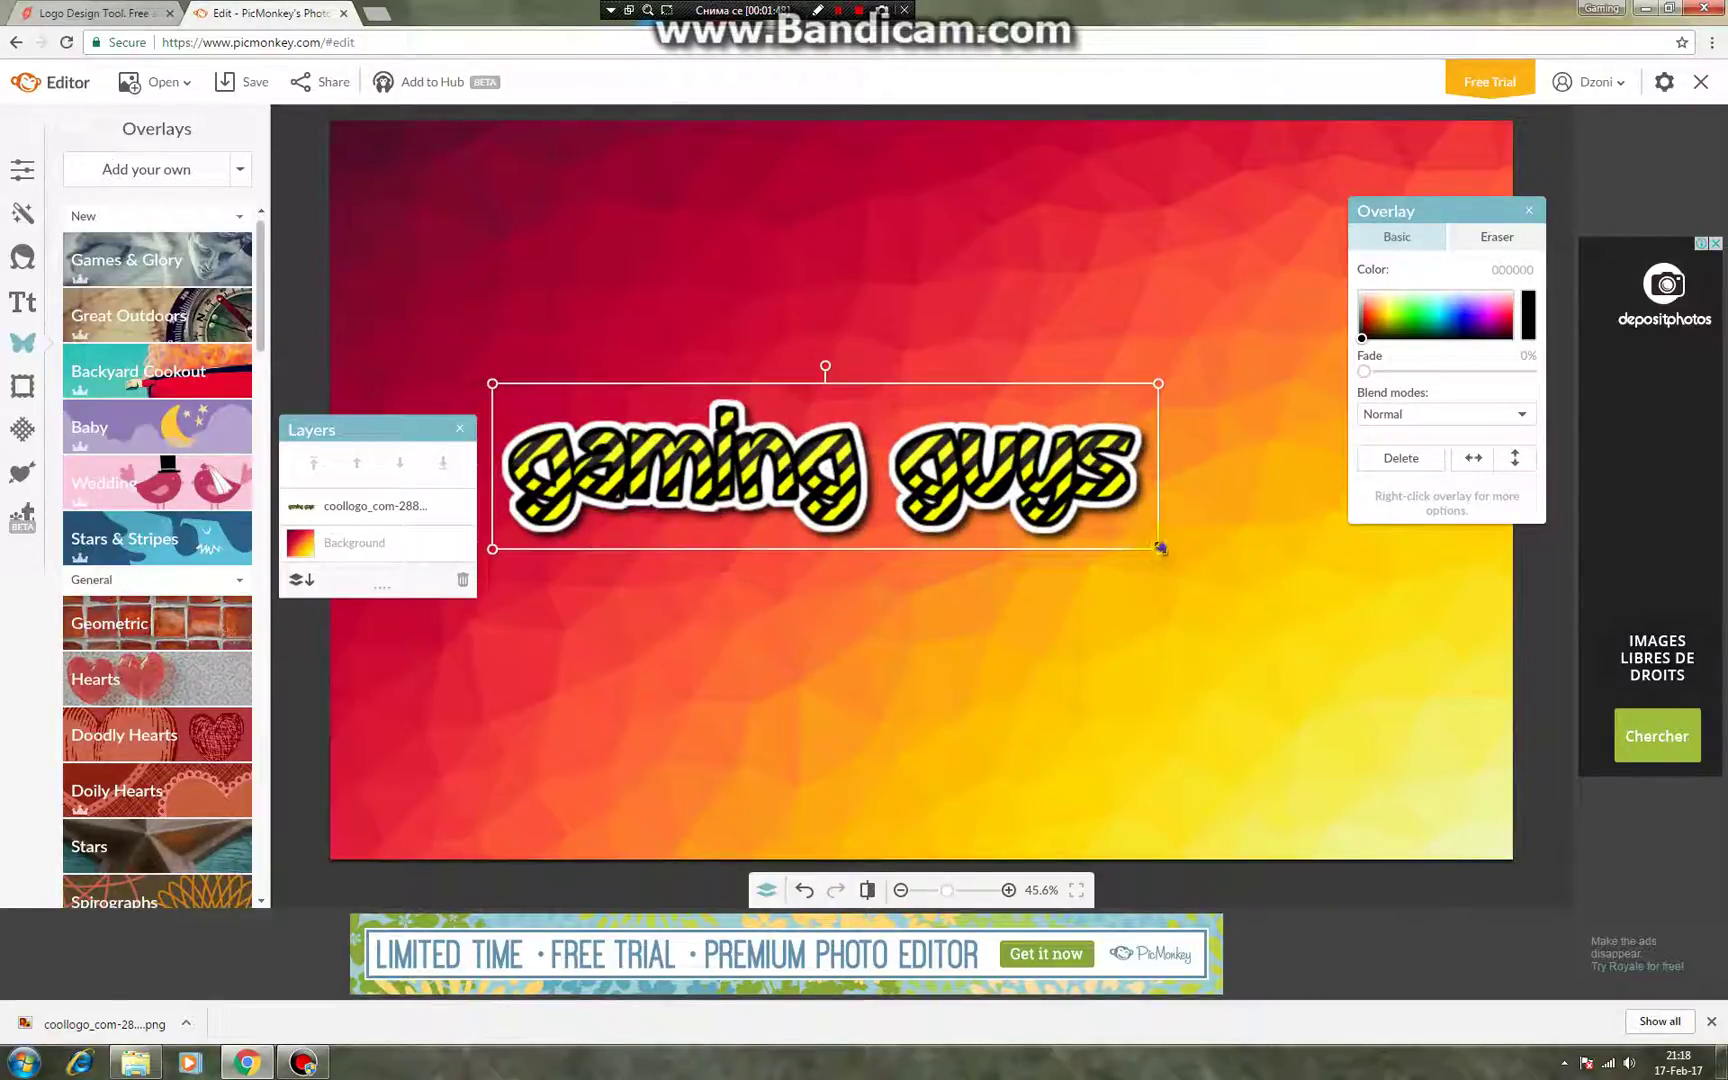
drag(1160, 548, 1455, 678)
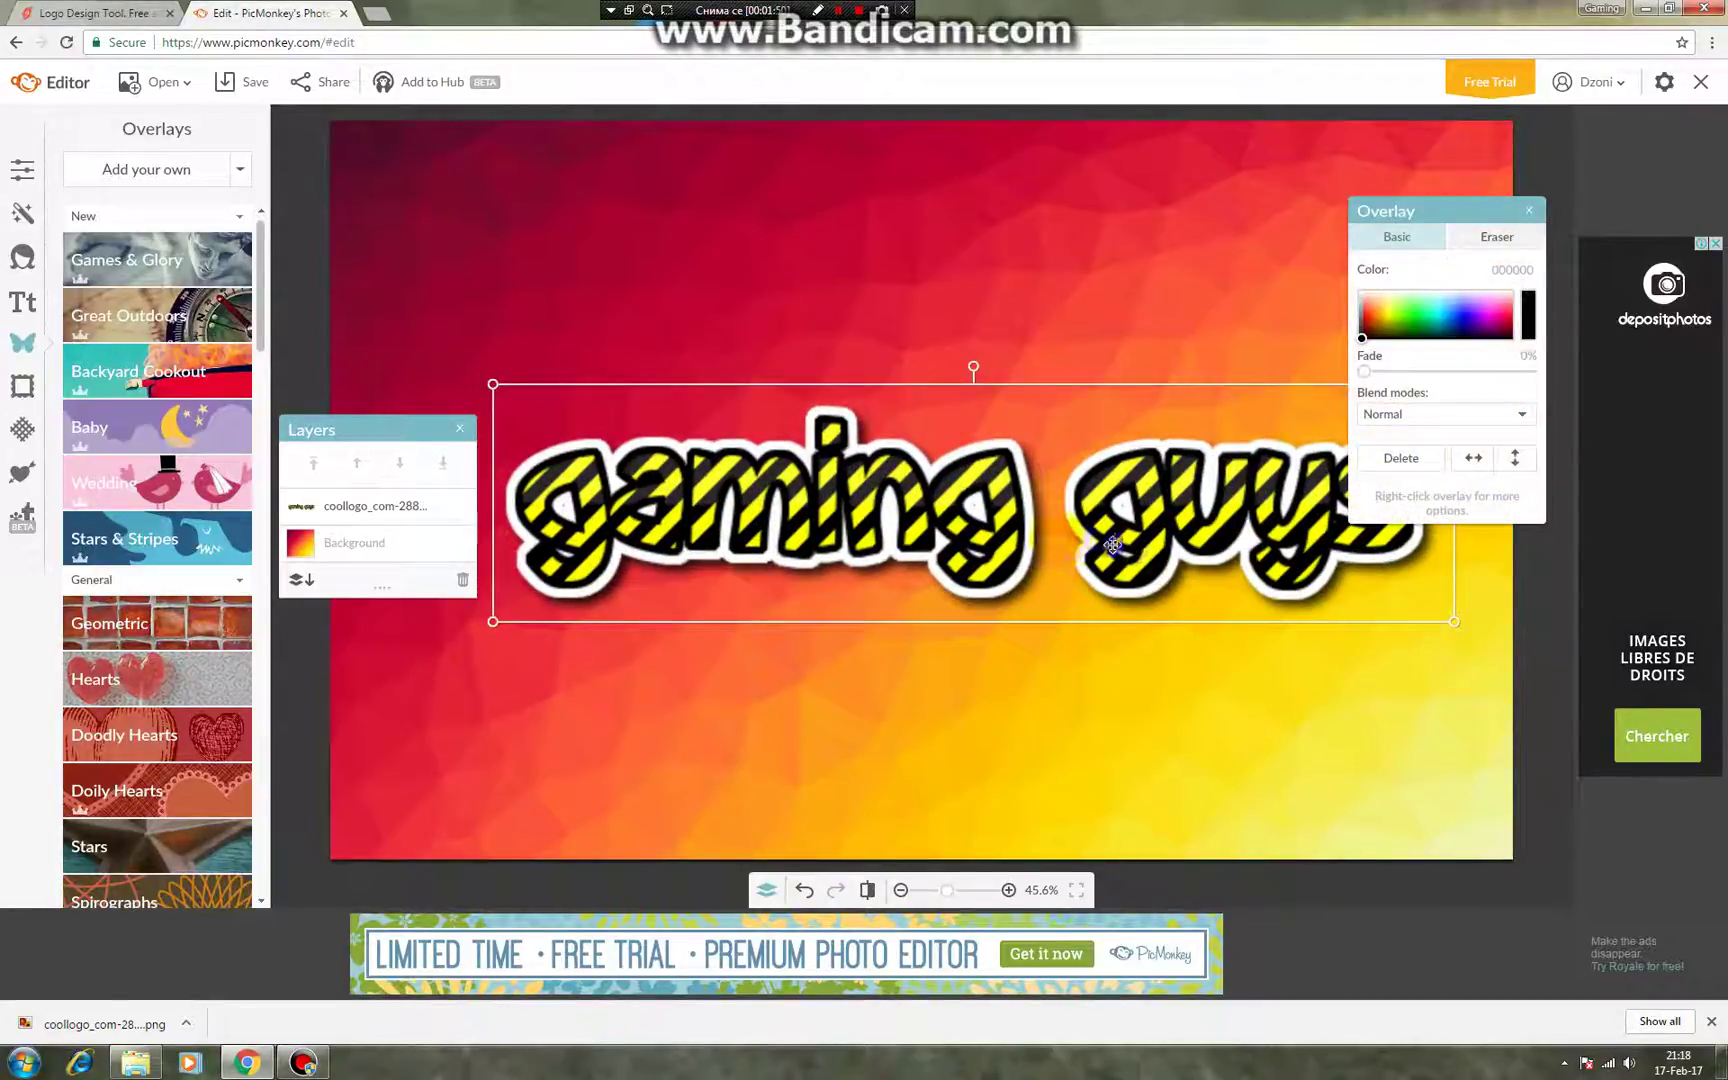
drag(1113, 545, 1043, 539)
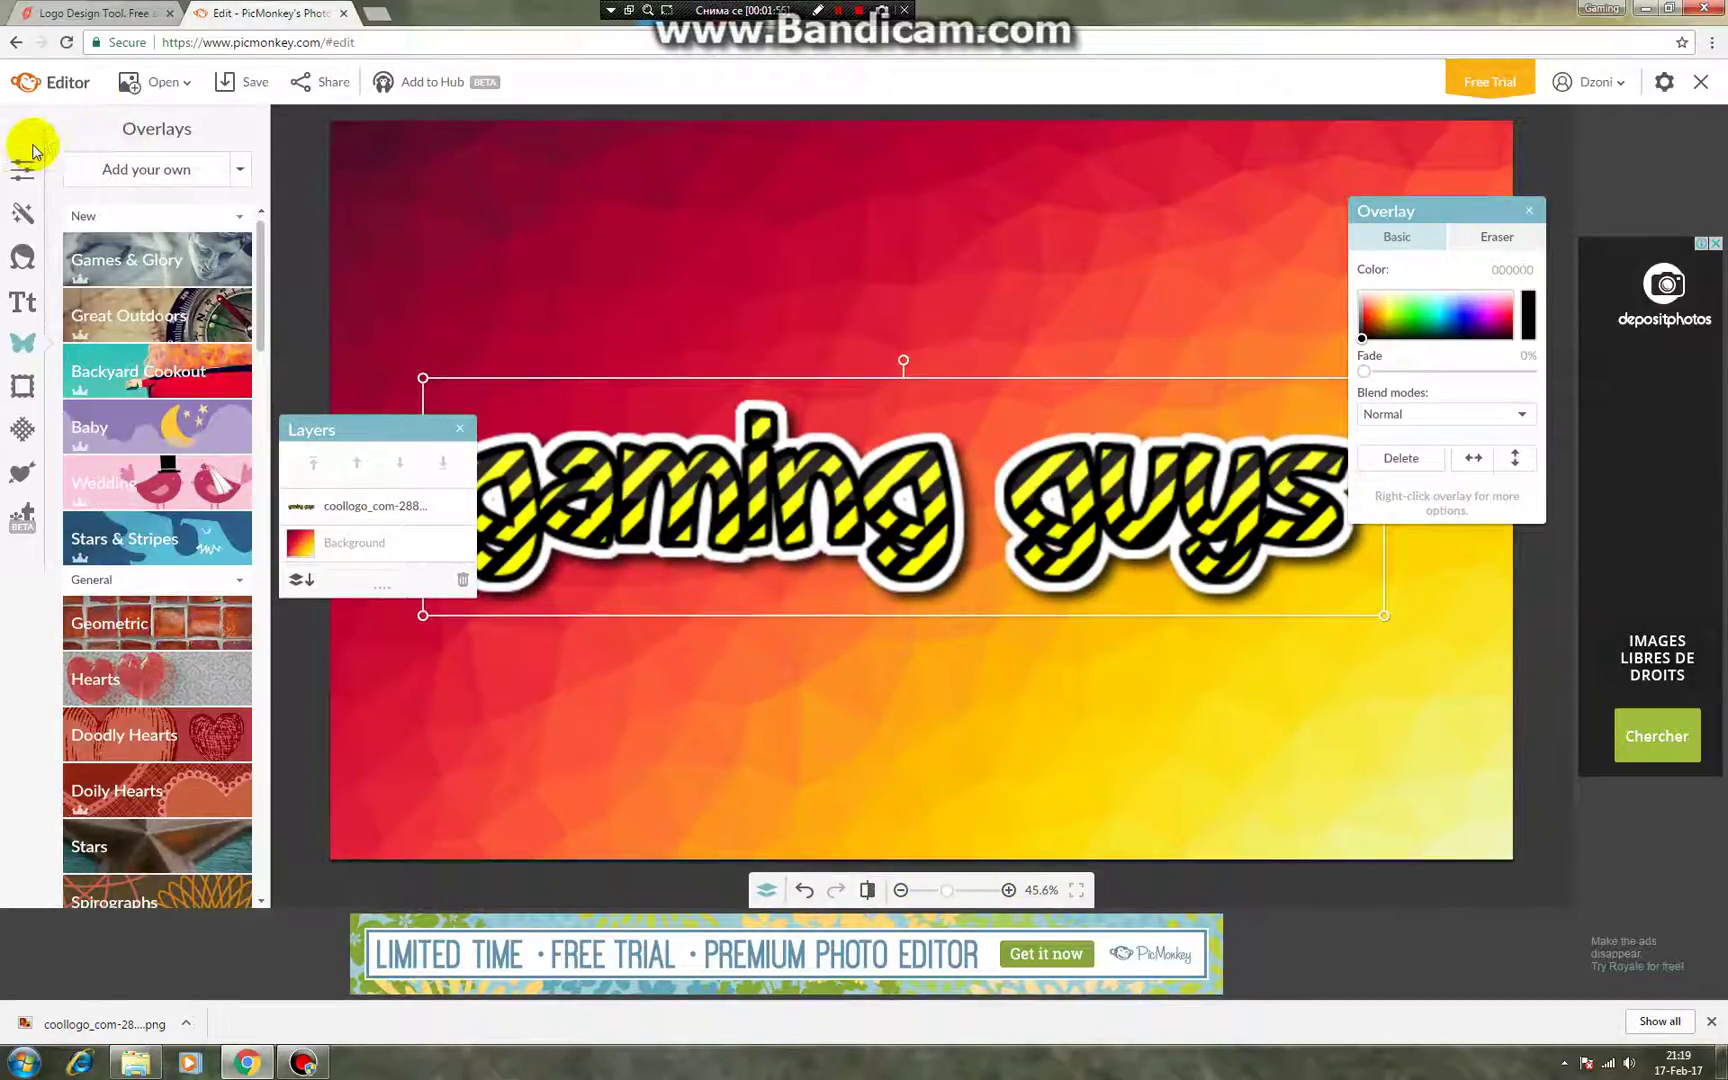
- Open the save settings for the composed image and set its width to 2560 px
click(254, 85)
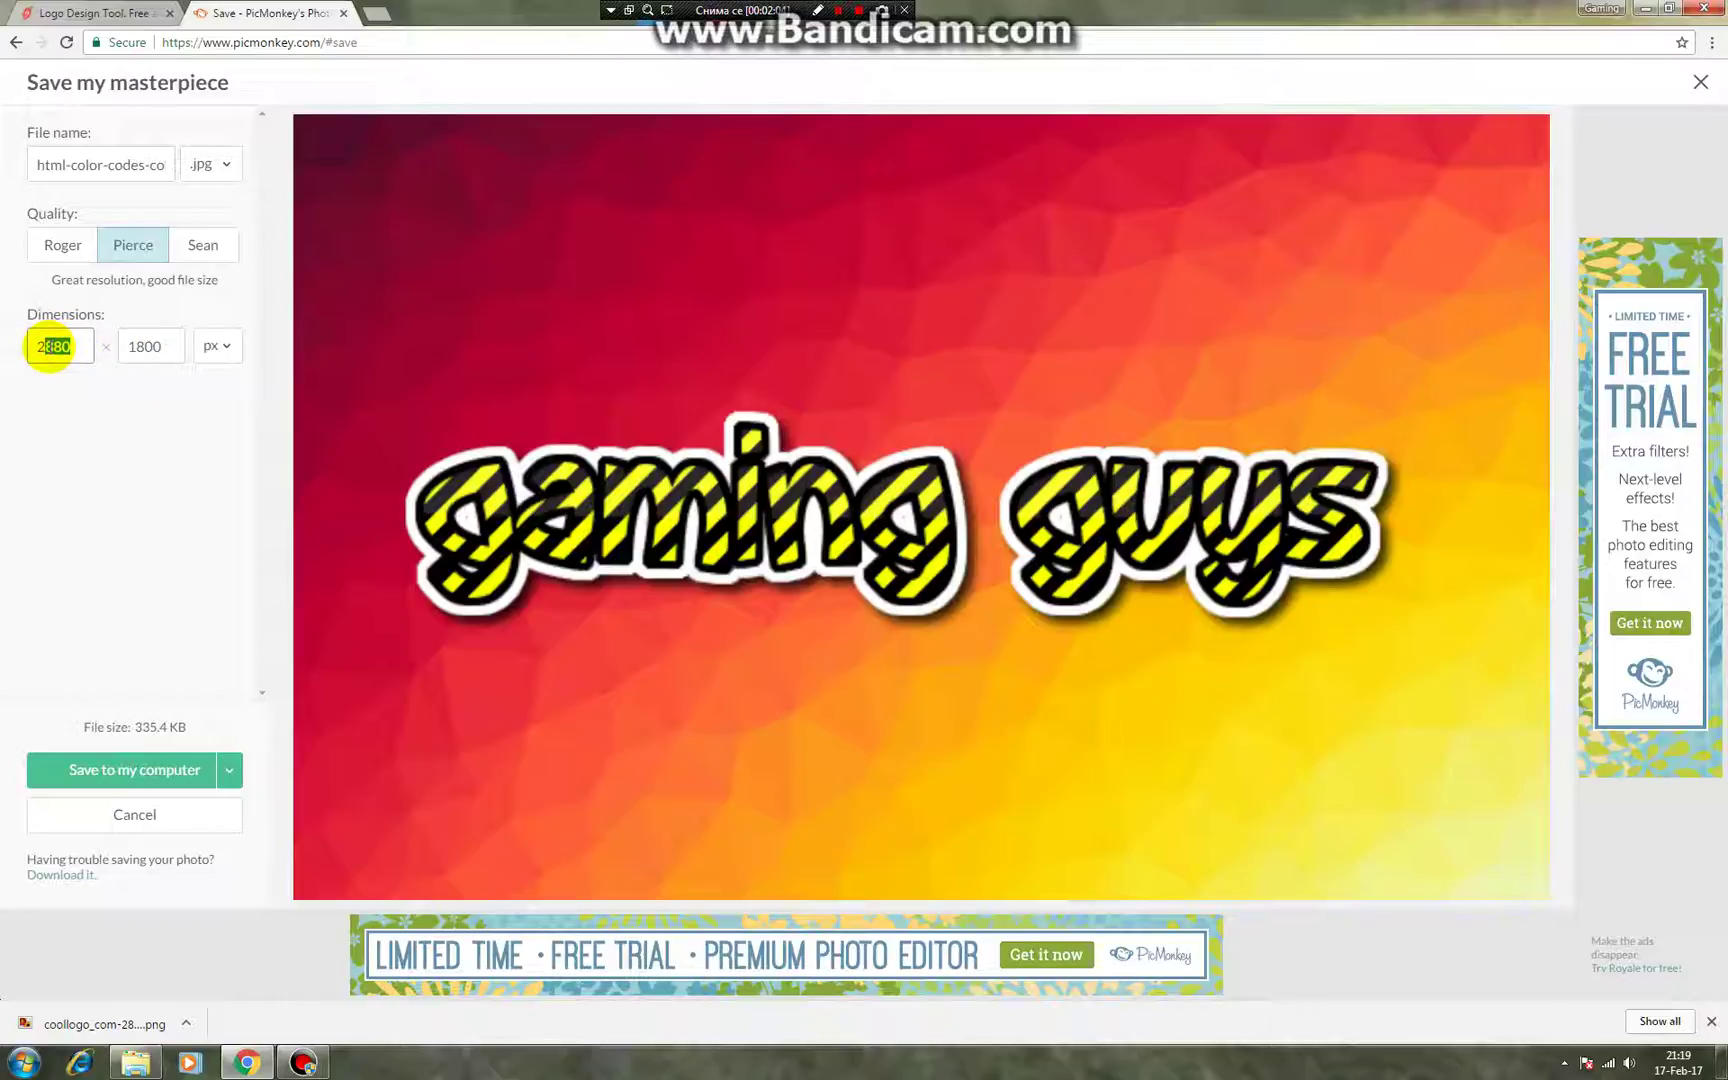
text(56)
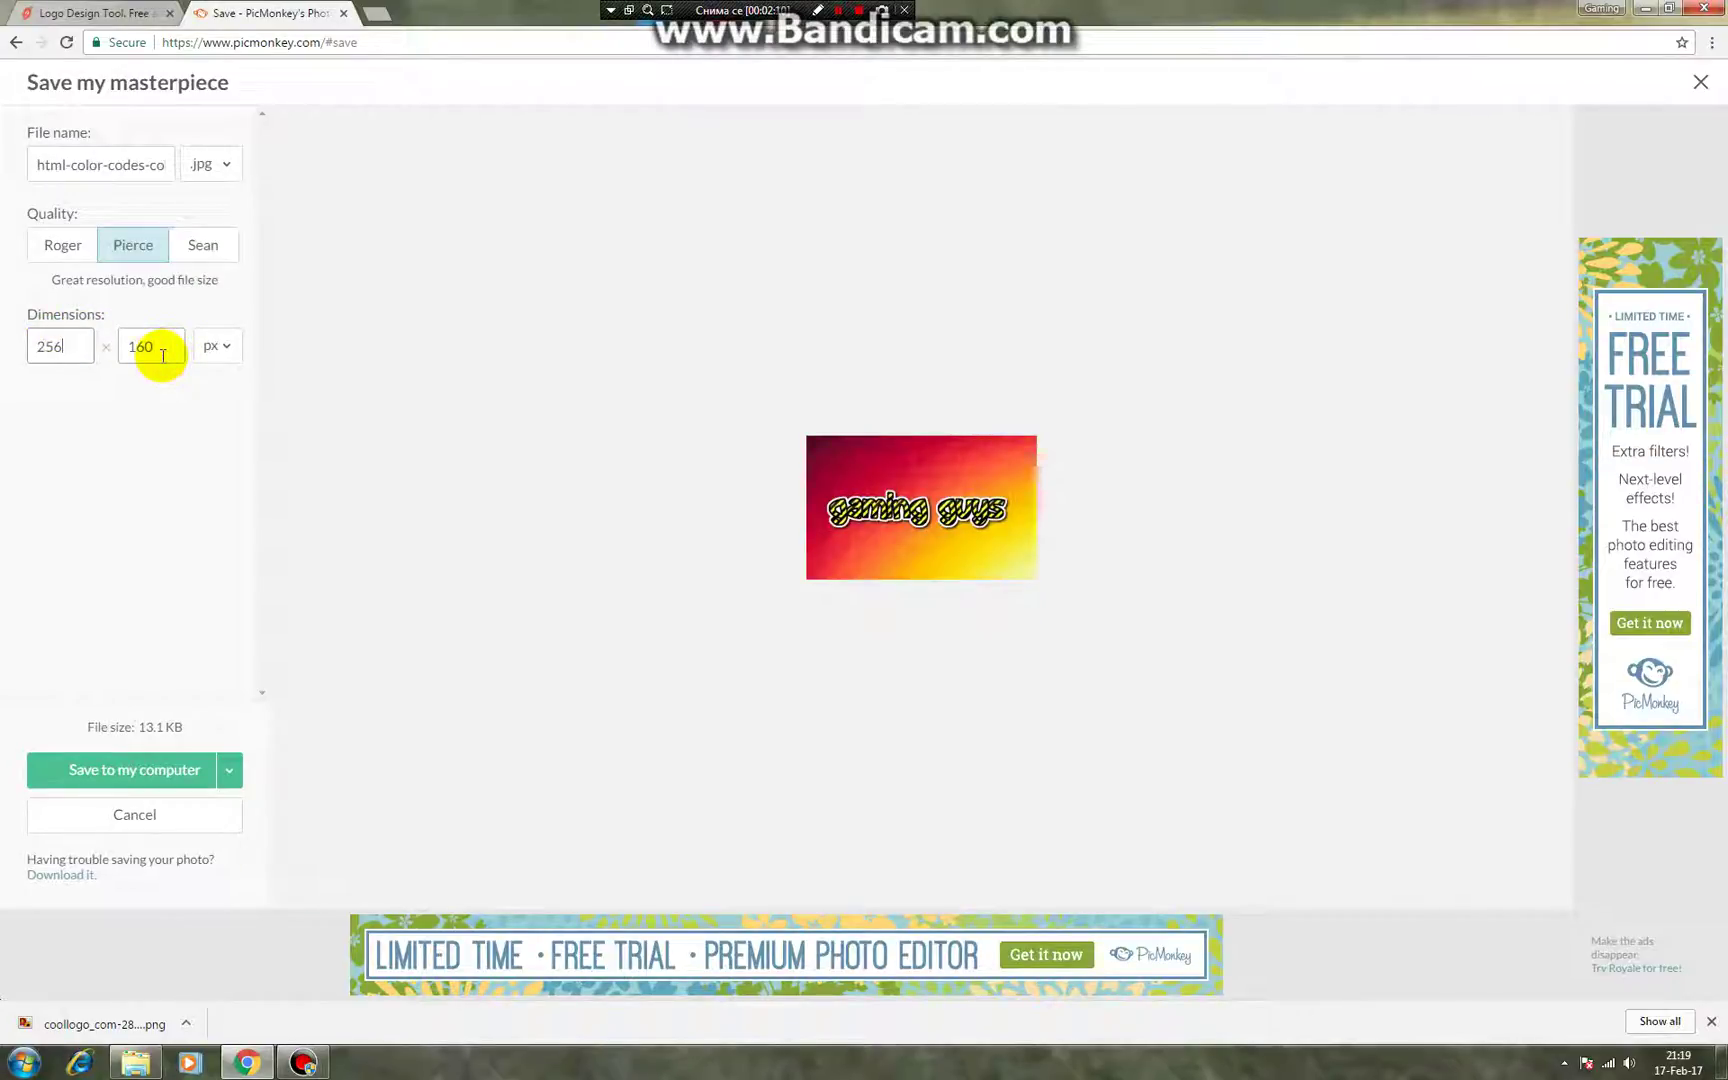
key(Return)
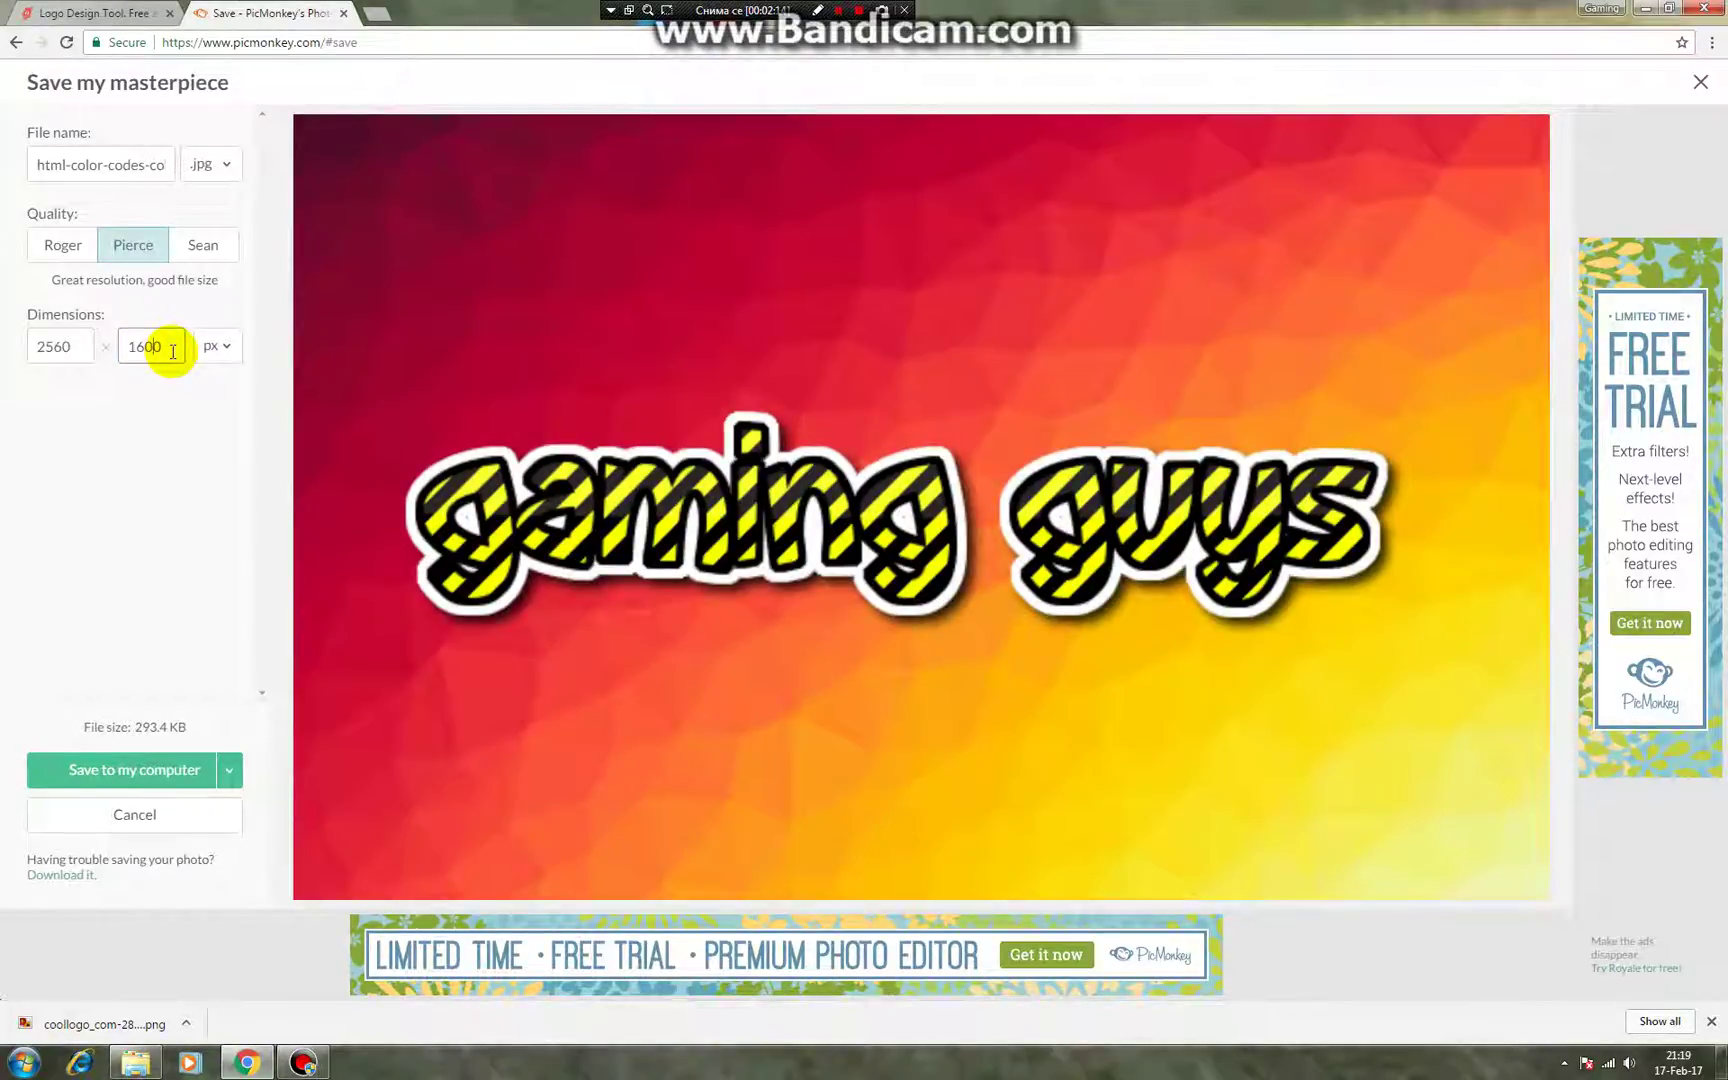
- Set the exported image's height to 1440 px
key(BackSpace)
key(BackSpace)
key(BackSpace)
text(0)
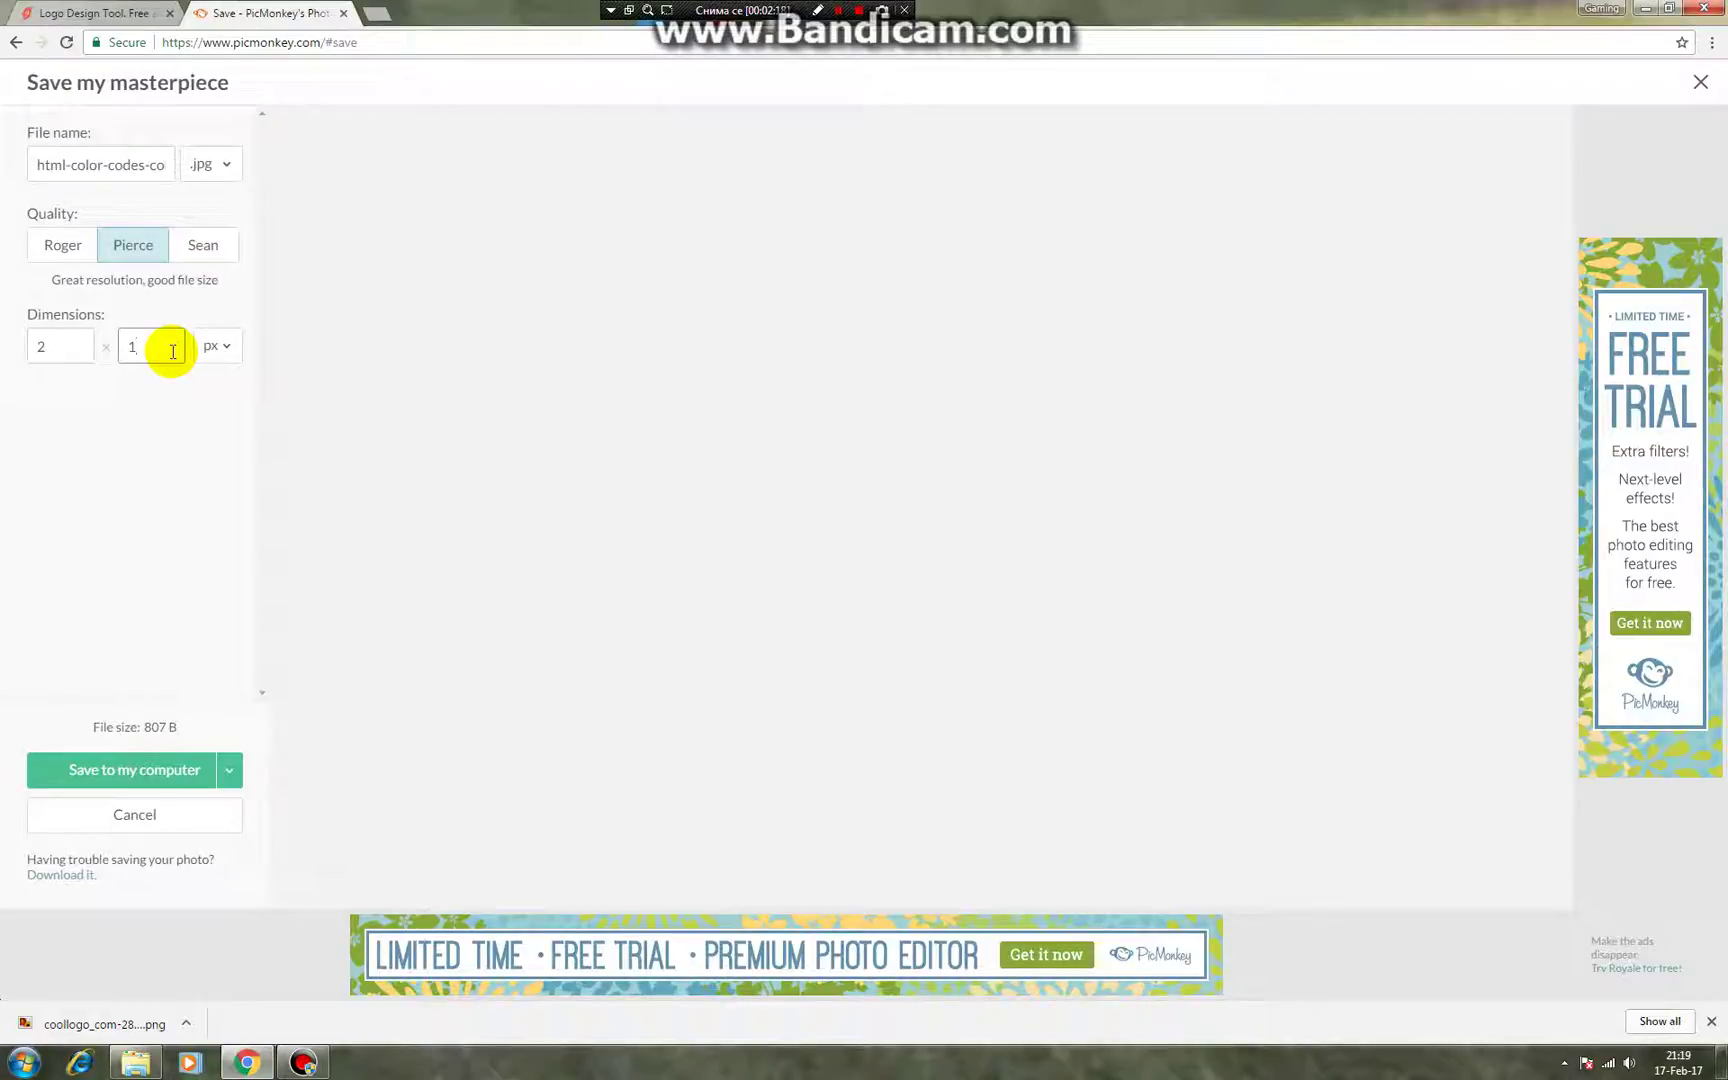
text(40)
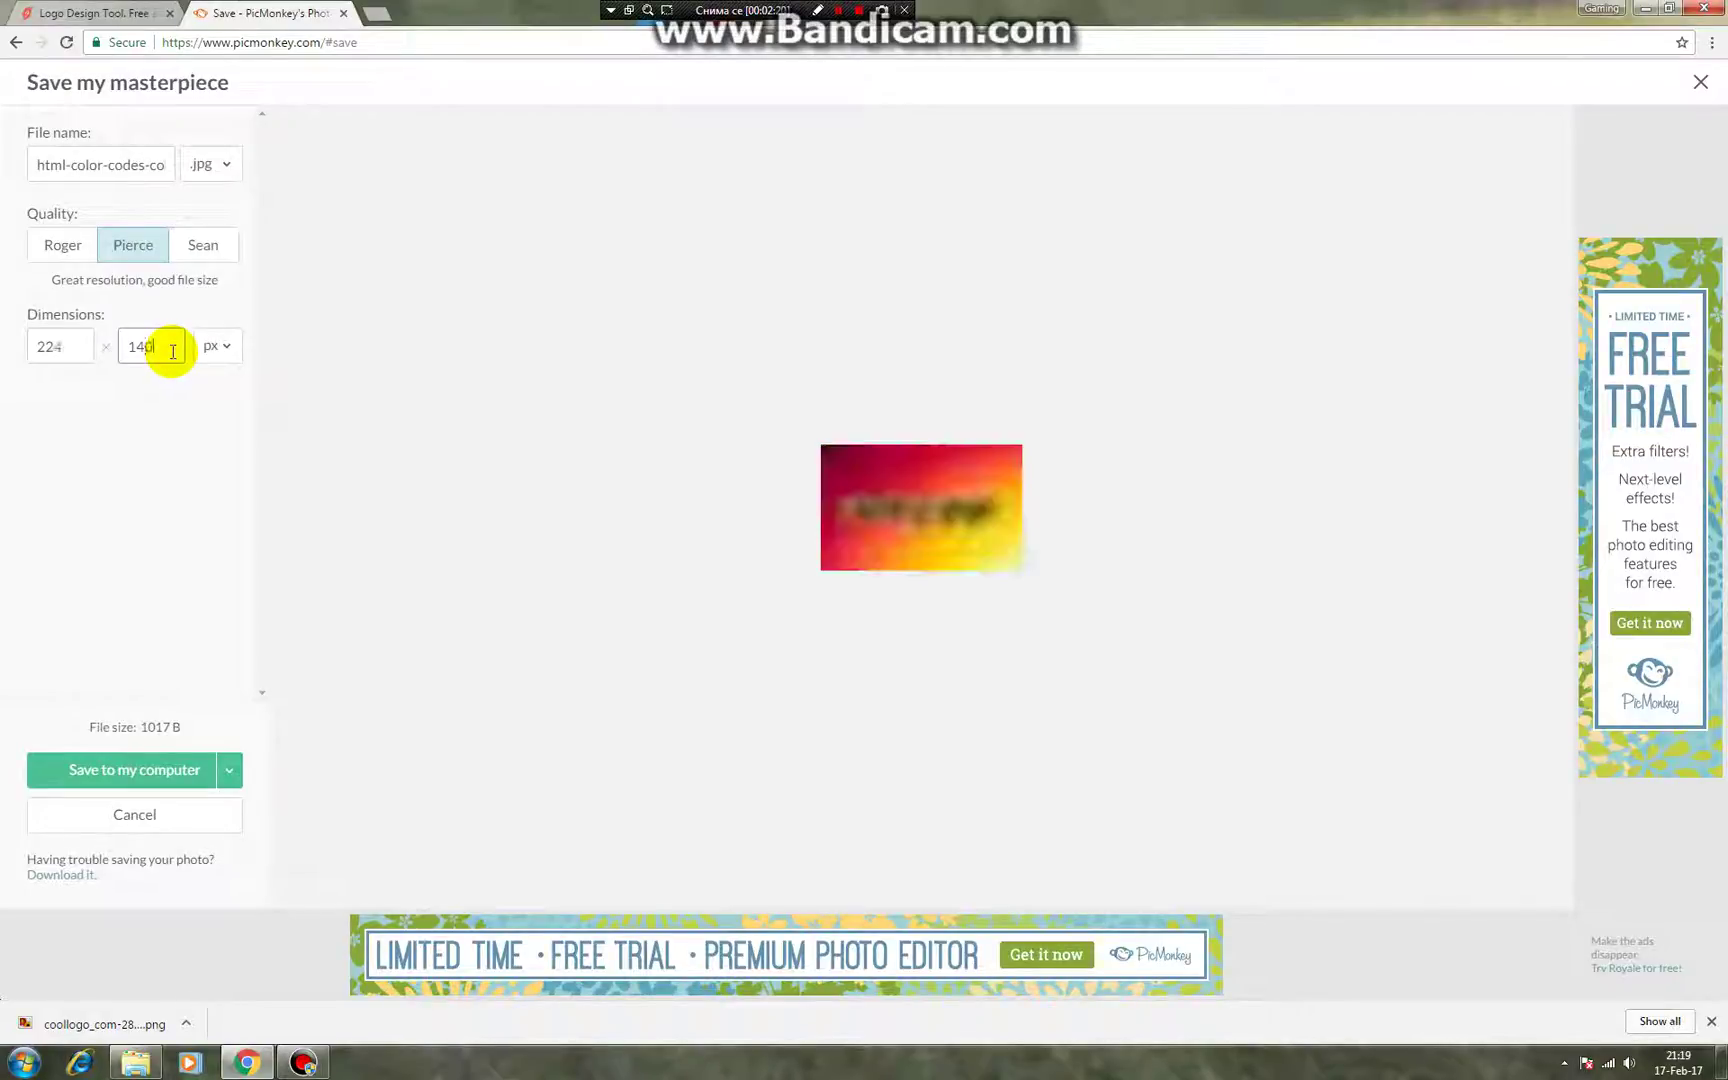
key(BackSpace)
text(40)
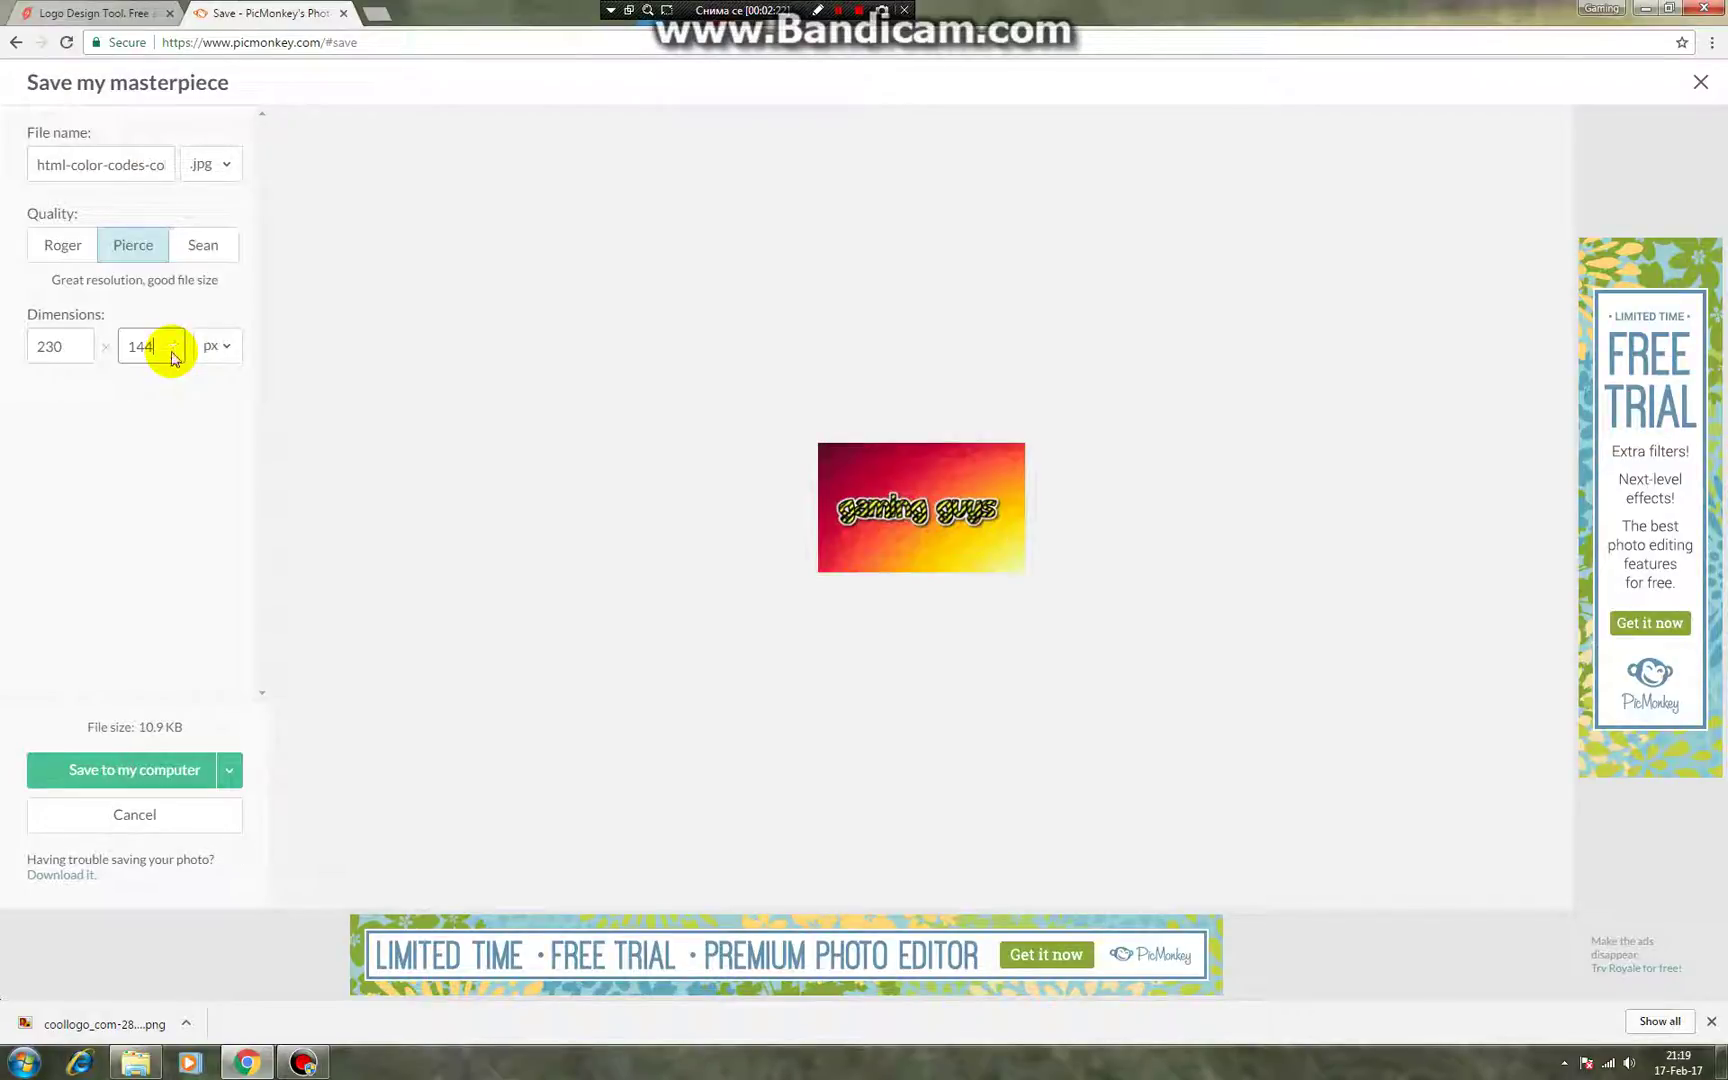
key(Return)
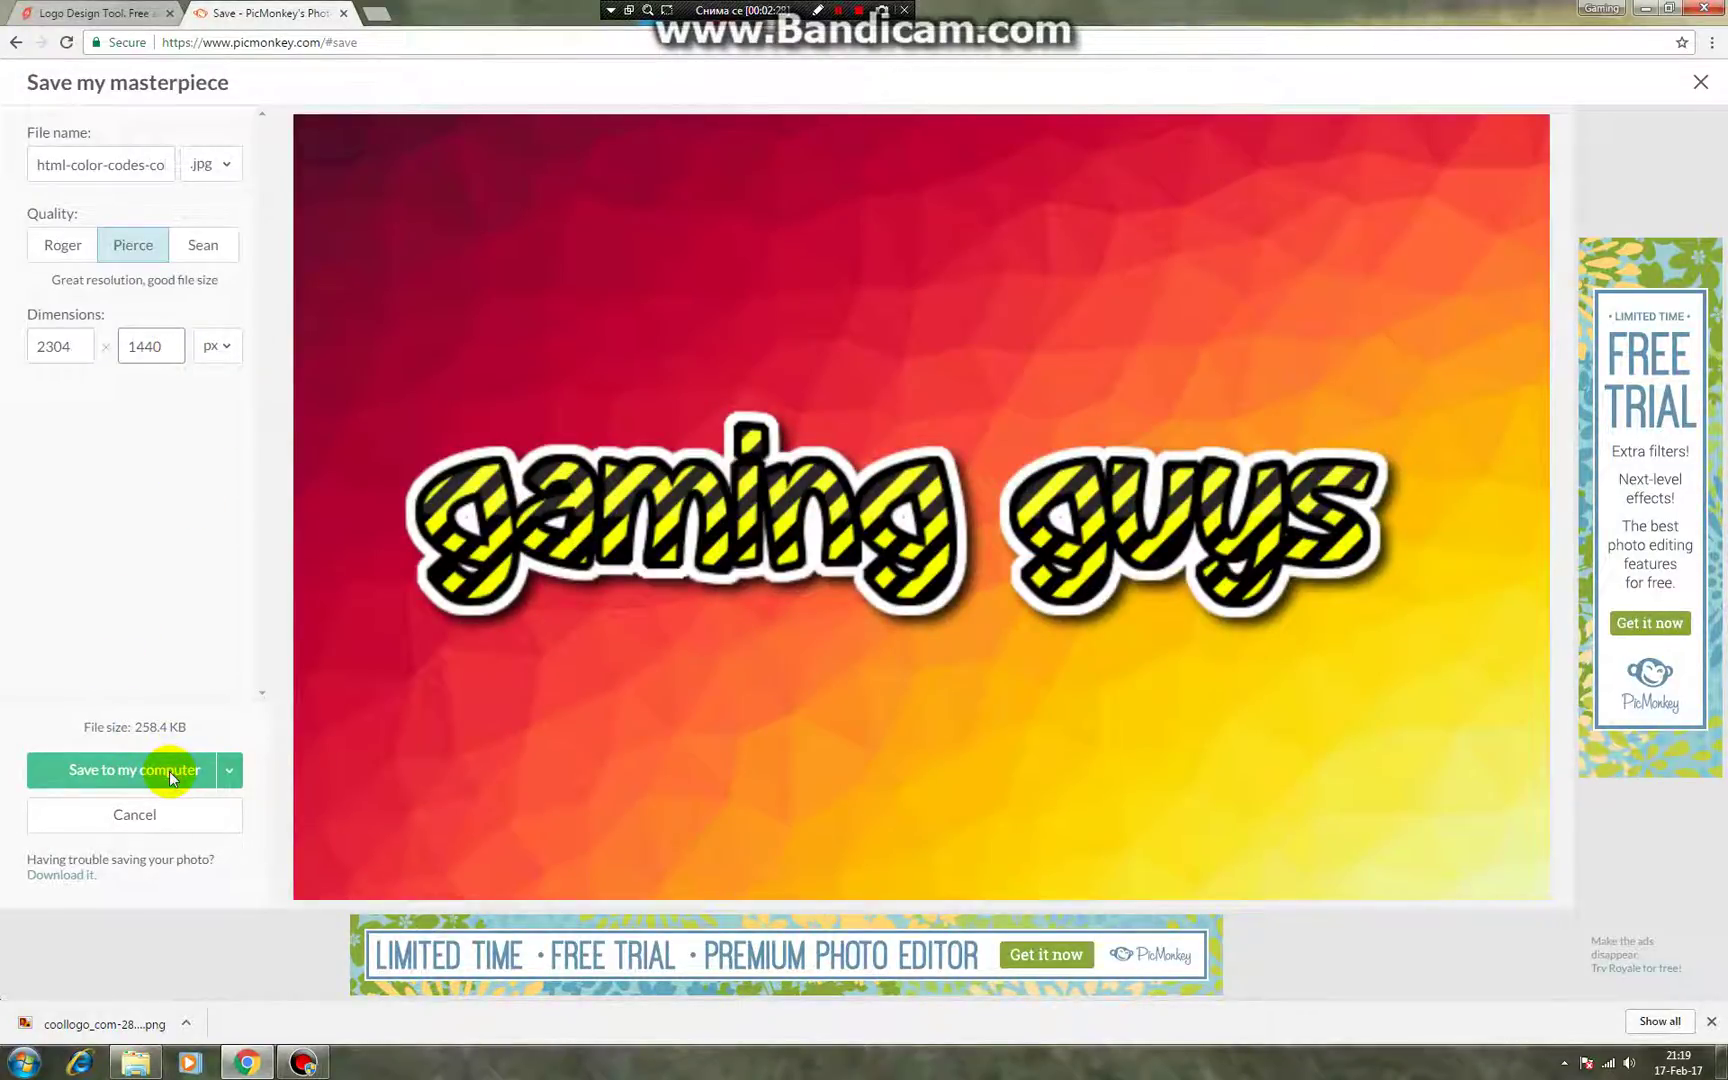
- Save the image to the Downloads folder as a JPEG named html-color-codes-color-tutorials-hero-00e10b1fsfa
click(169, 771)
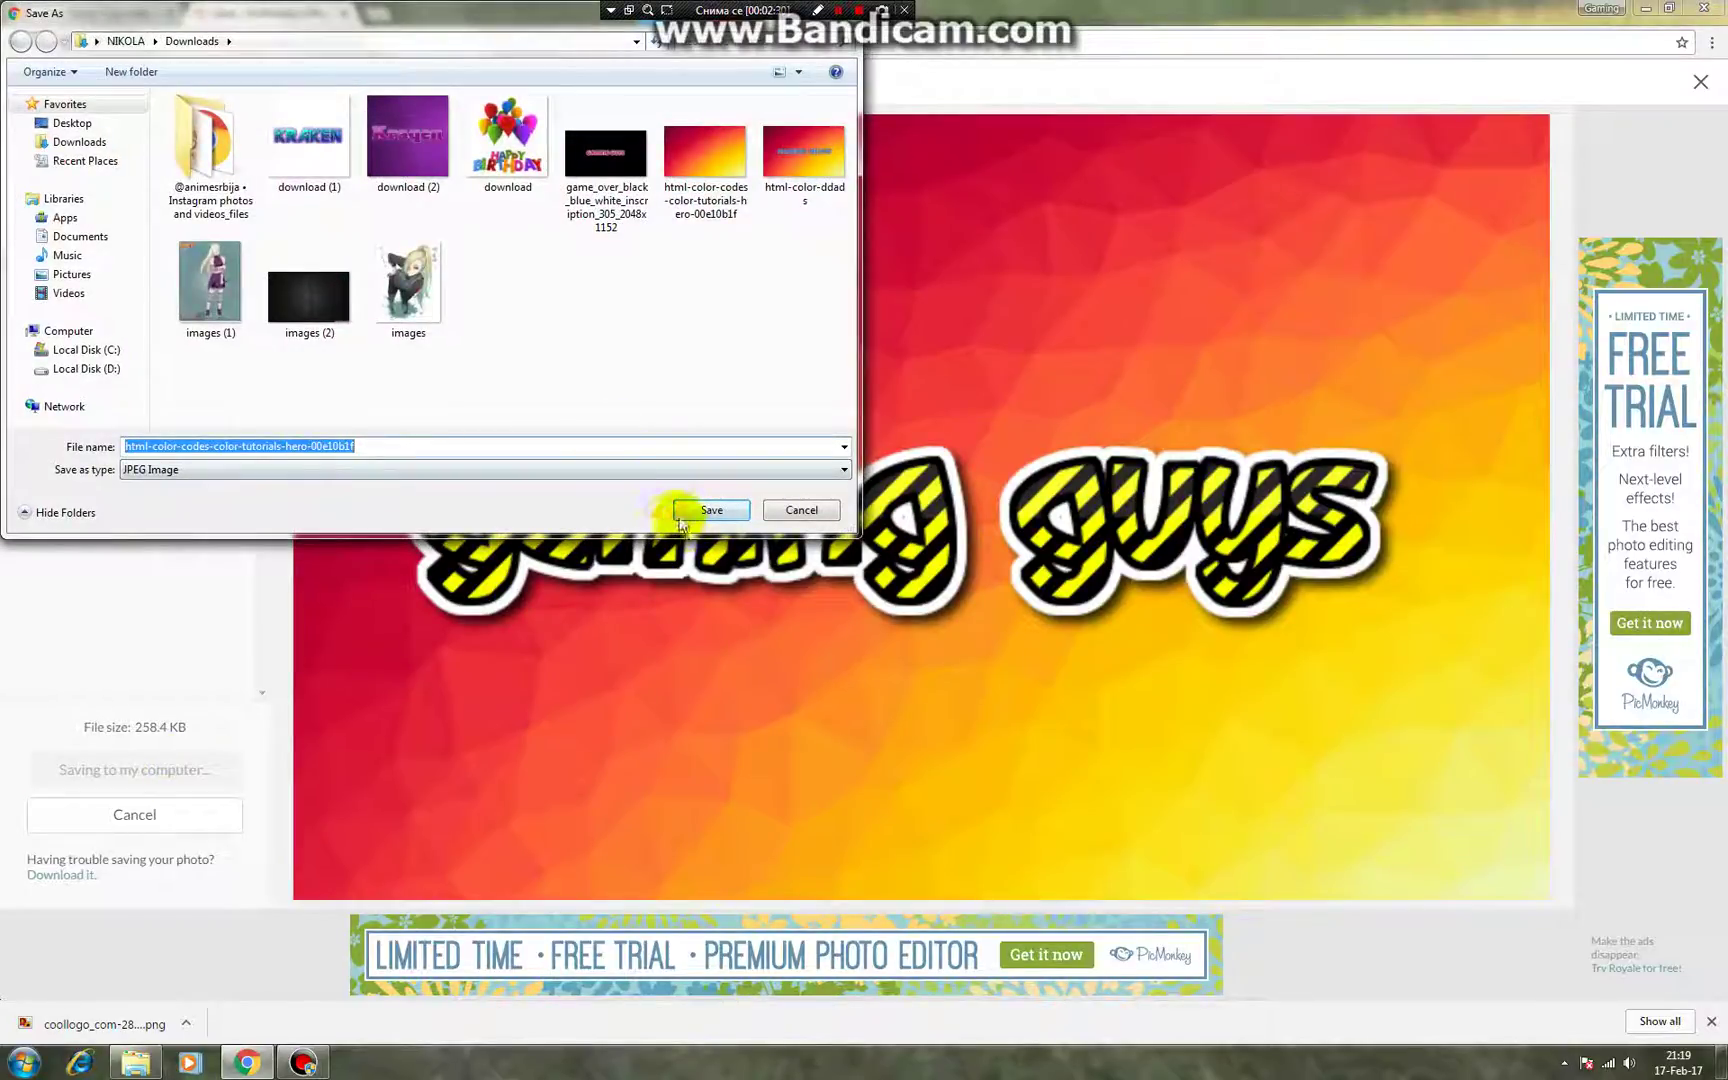
click(532, 447)
text(sfa)
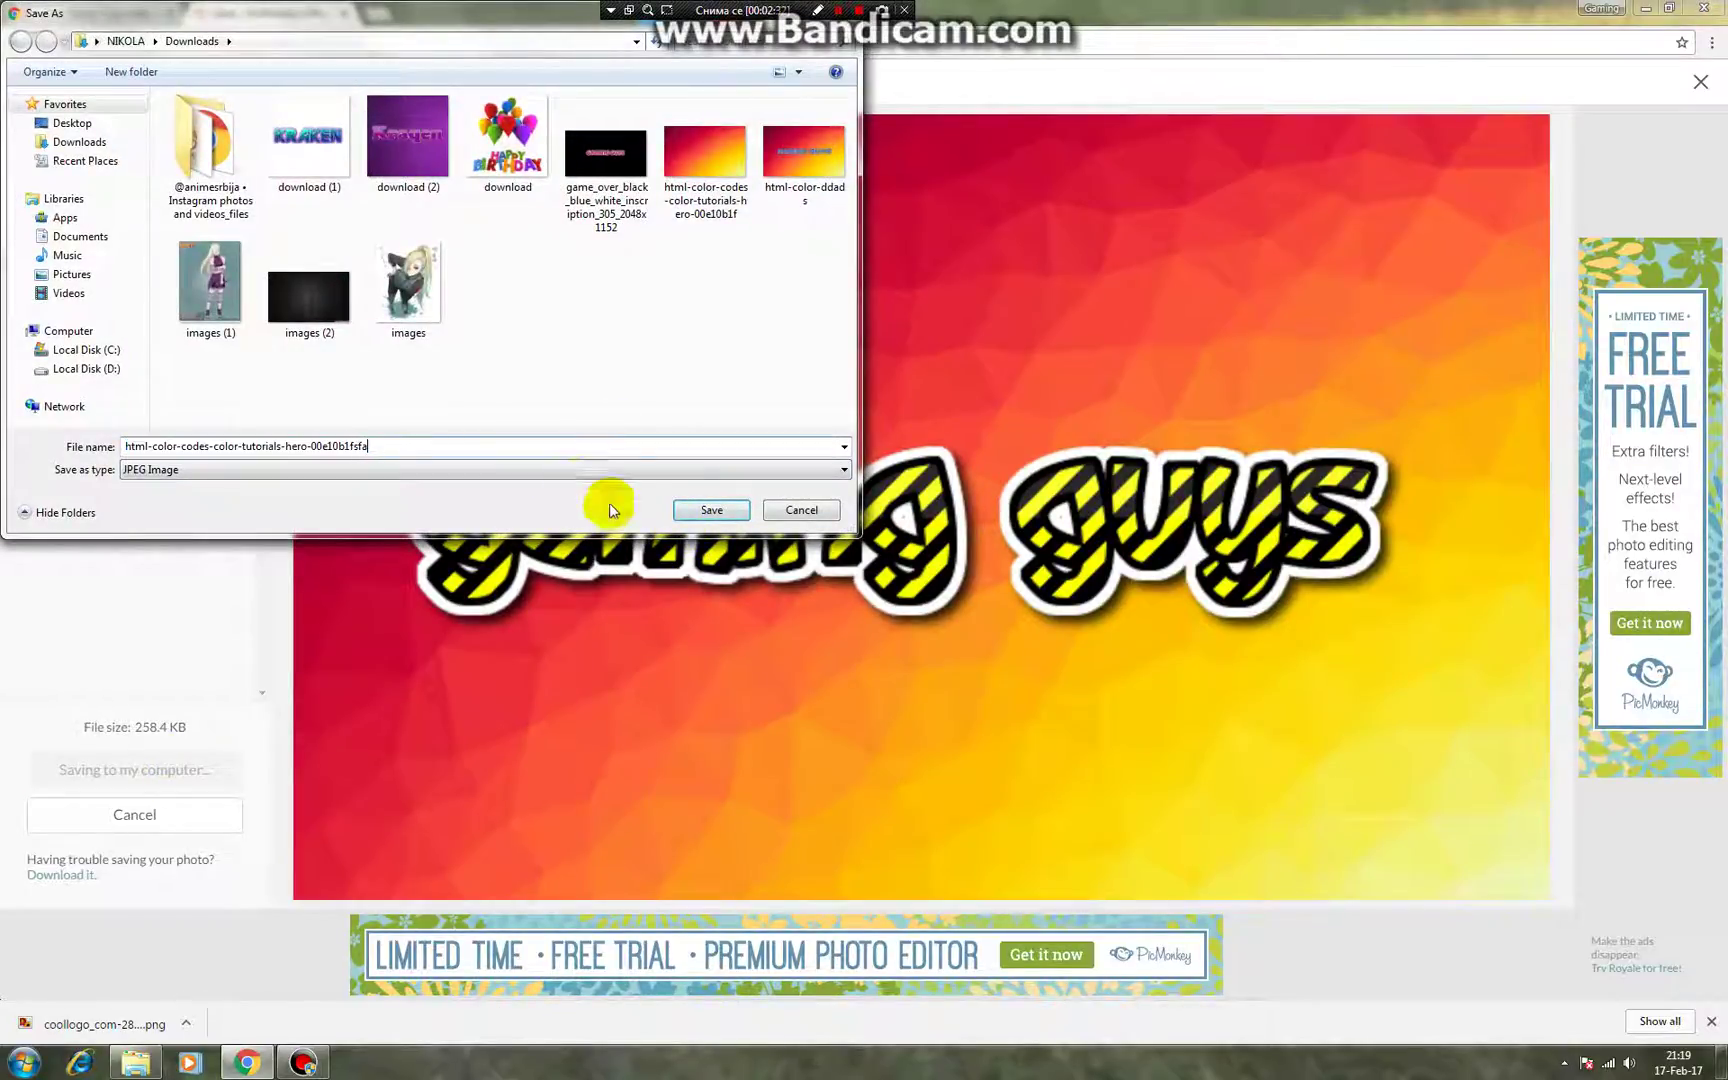
click(707, 511)
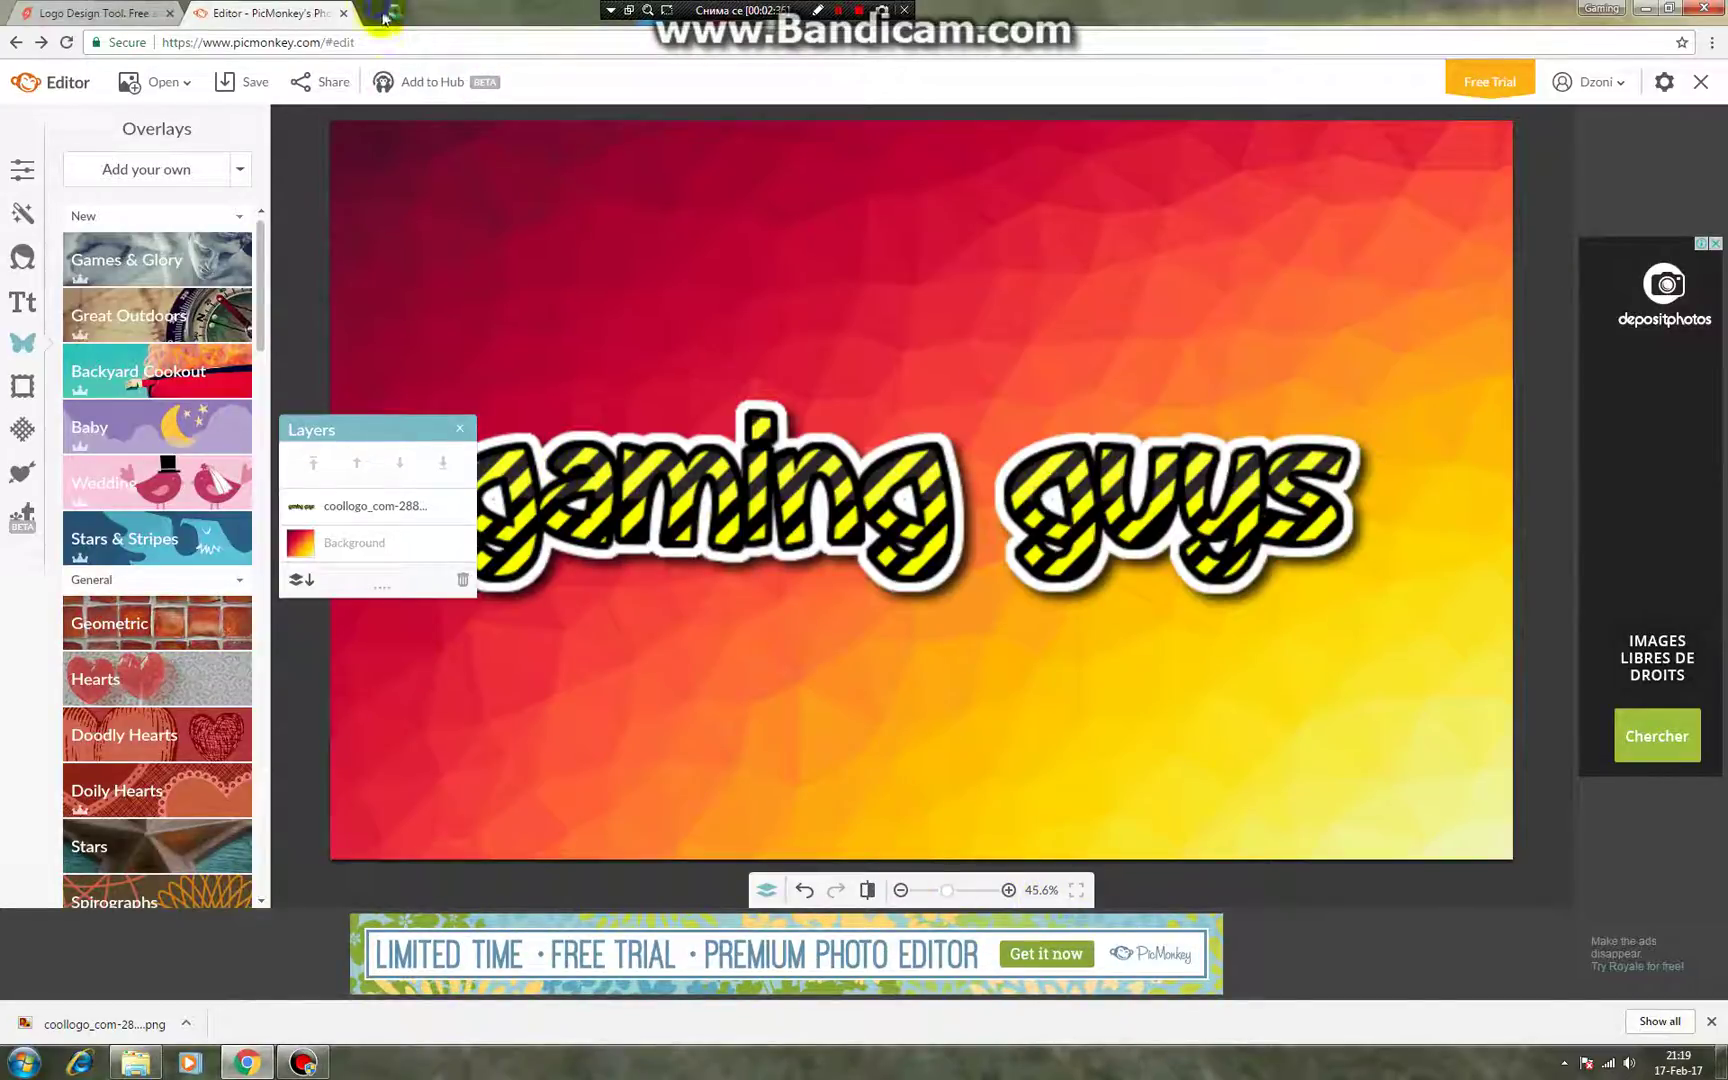
- Open YouTube in a new browser tab and go to the signed-in account's own channel page
click(383, 17)
click(92, 76)
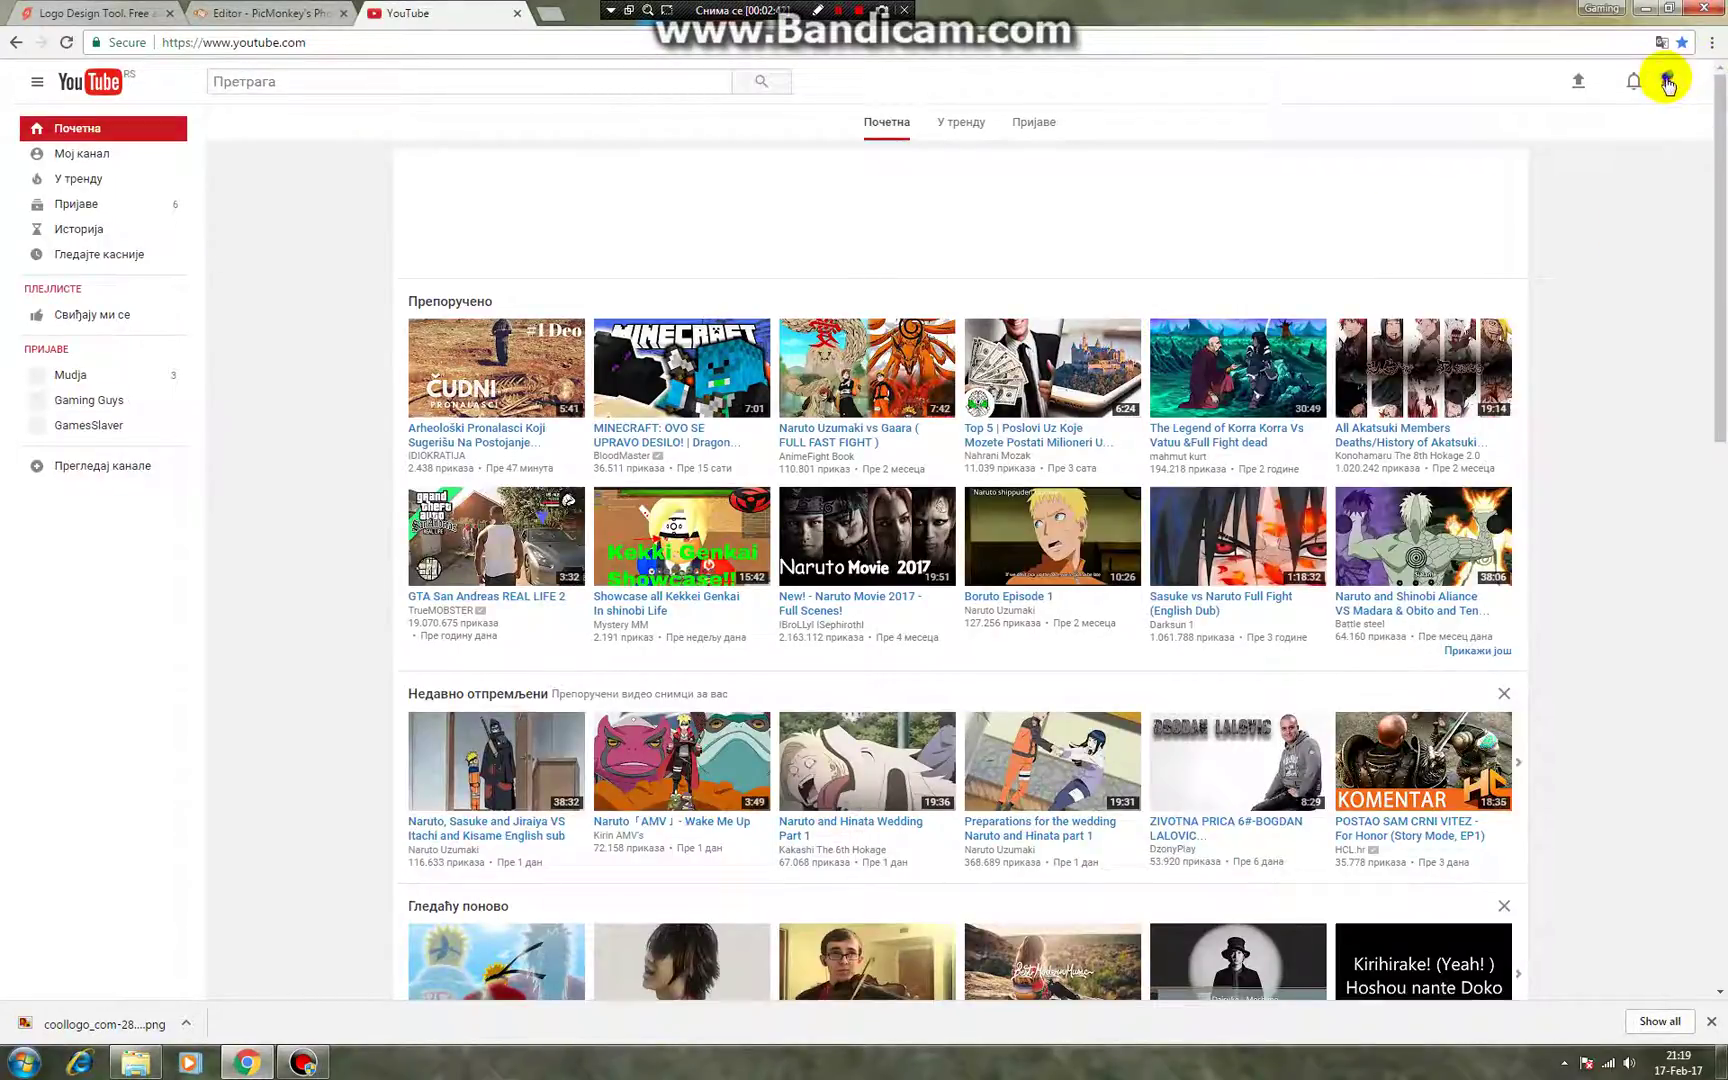
click(1667, 84)
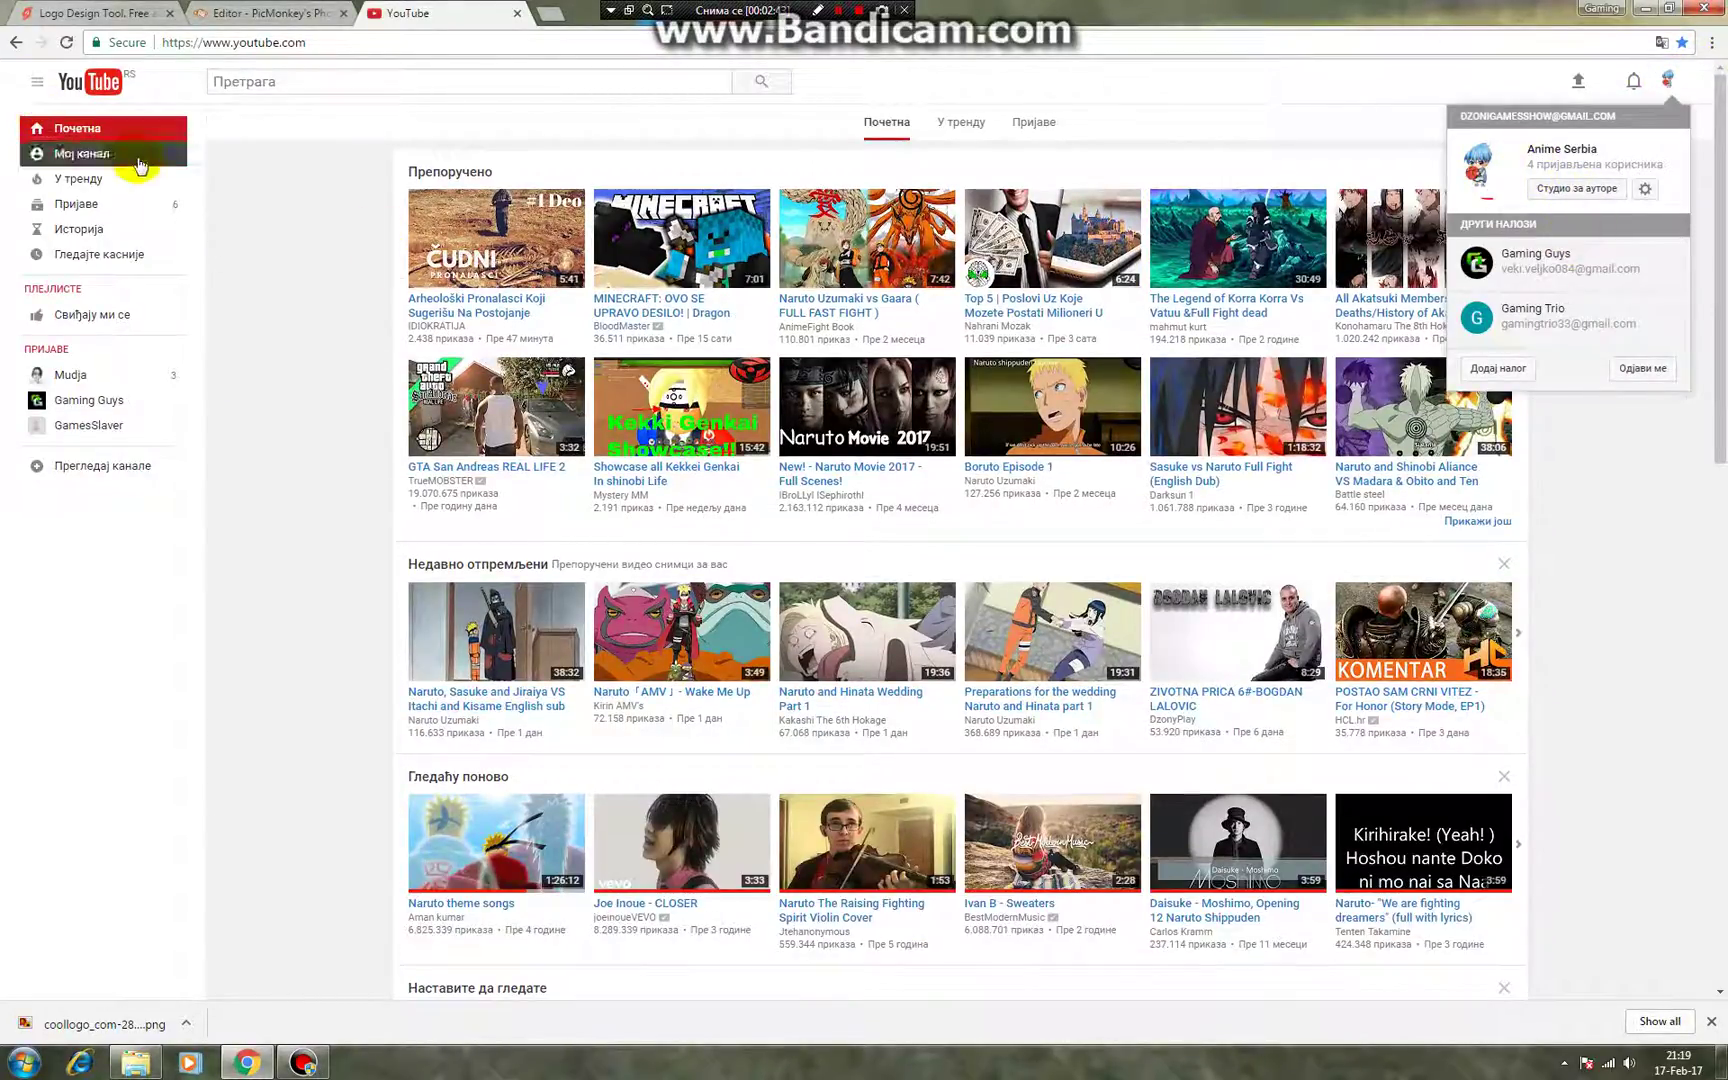
click(105, 154)
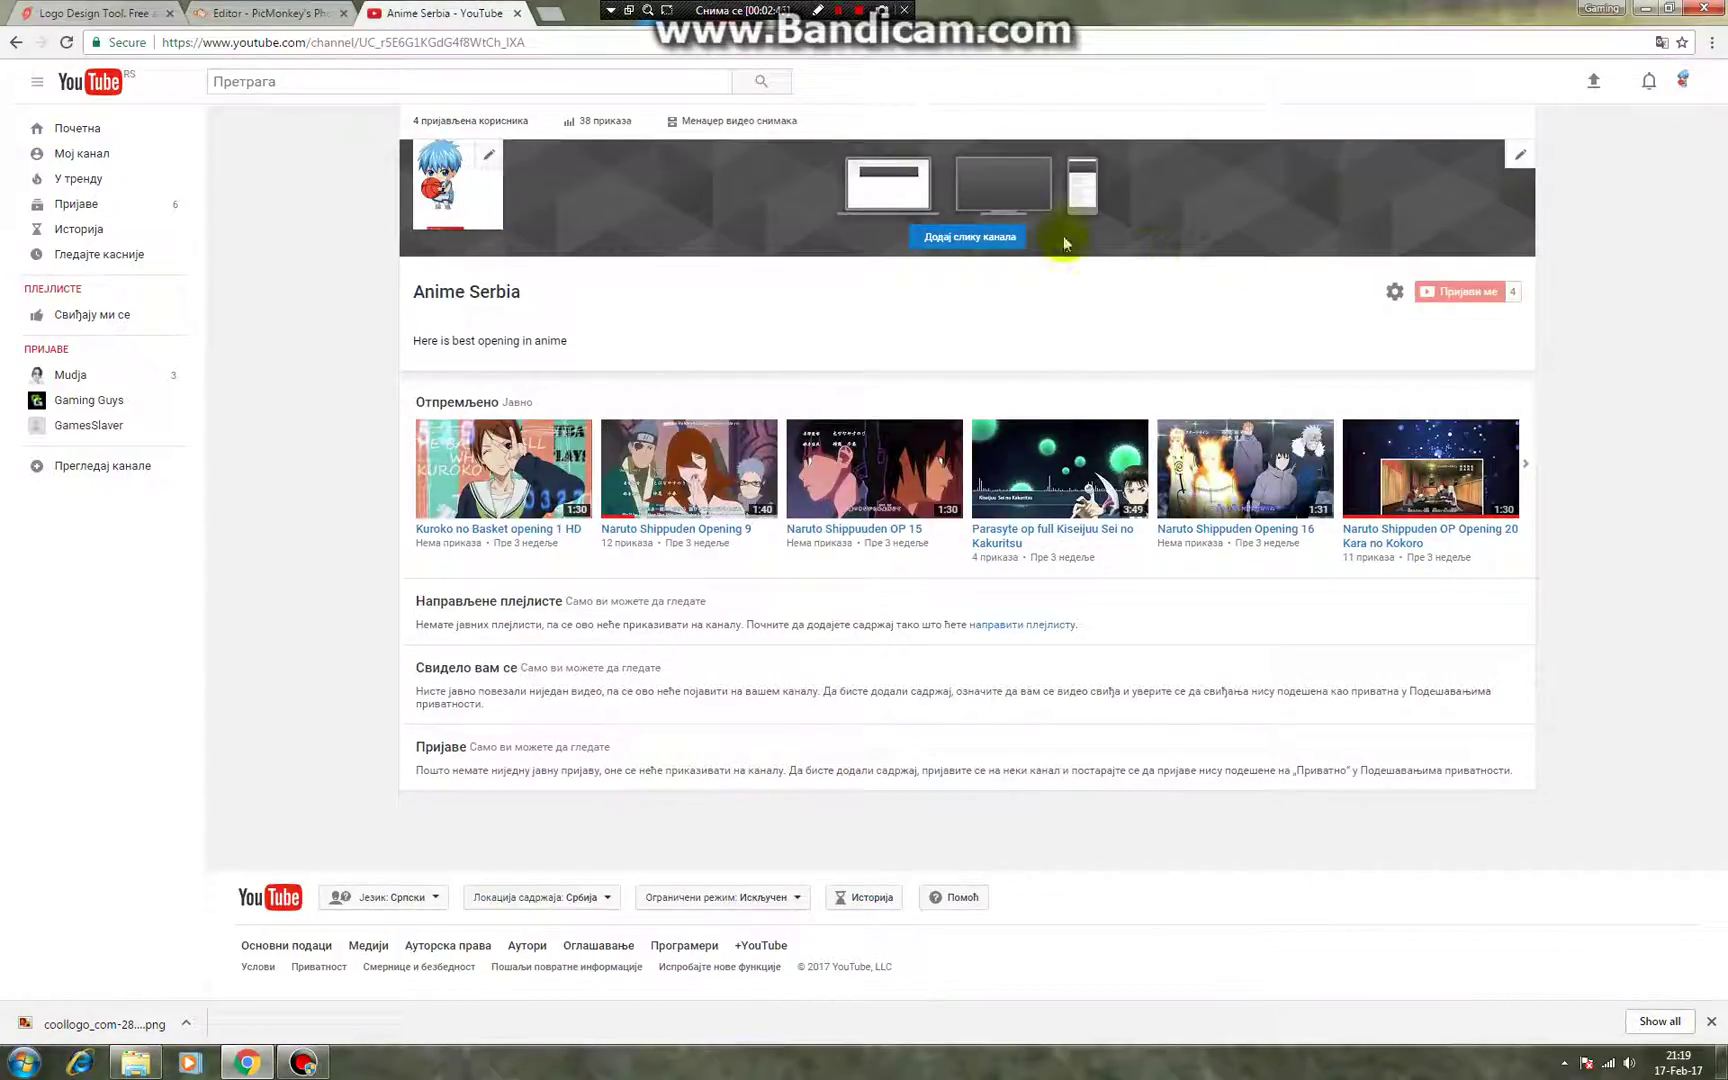
- Upload html-color-codes-color-tutorials-hero-00e10b1fsfa from the Downloads folder as the channel art image
click(940, 240)
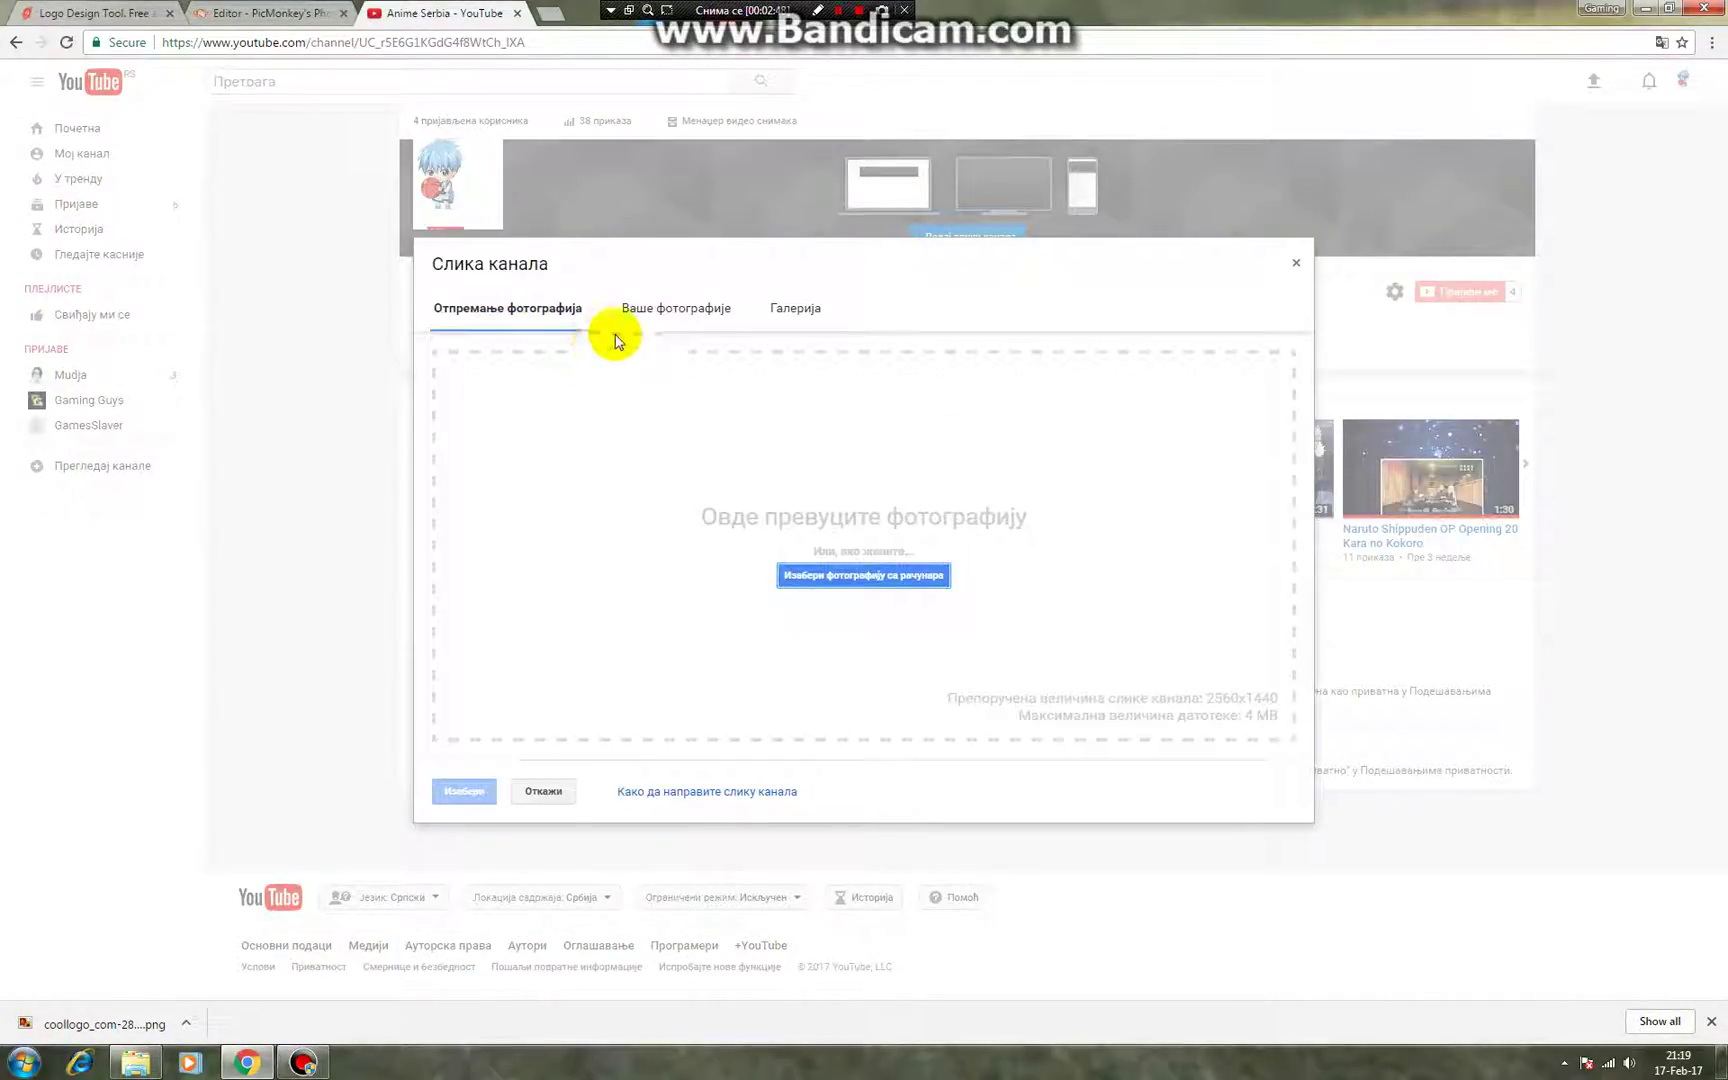
click(900, 575)
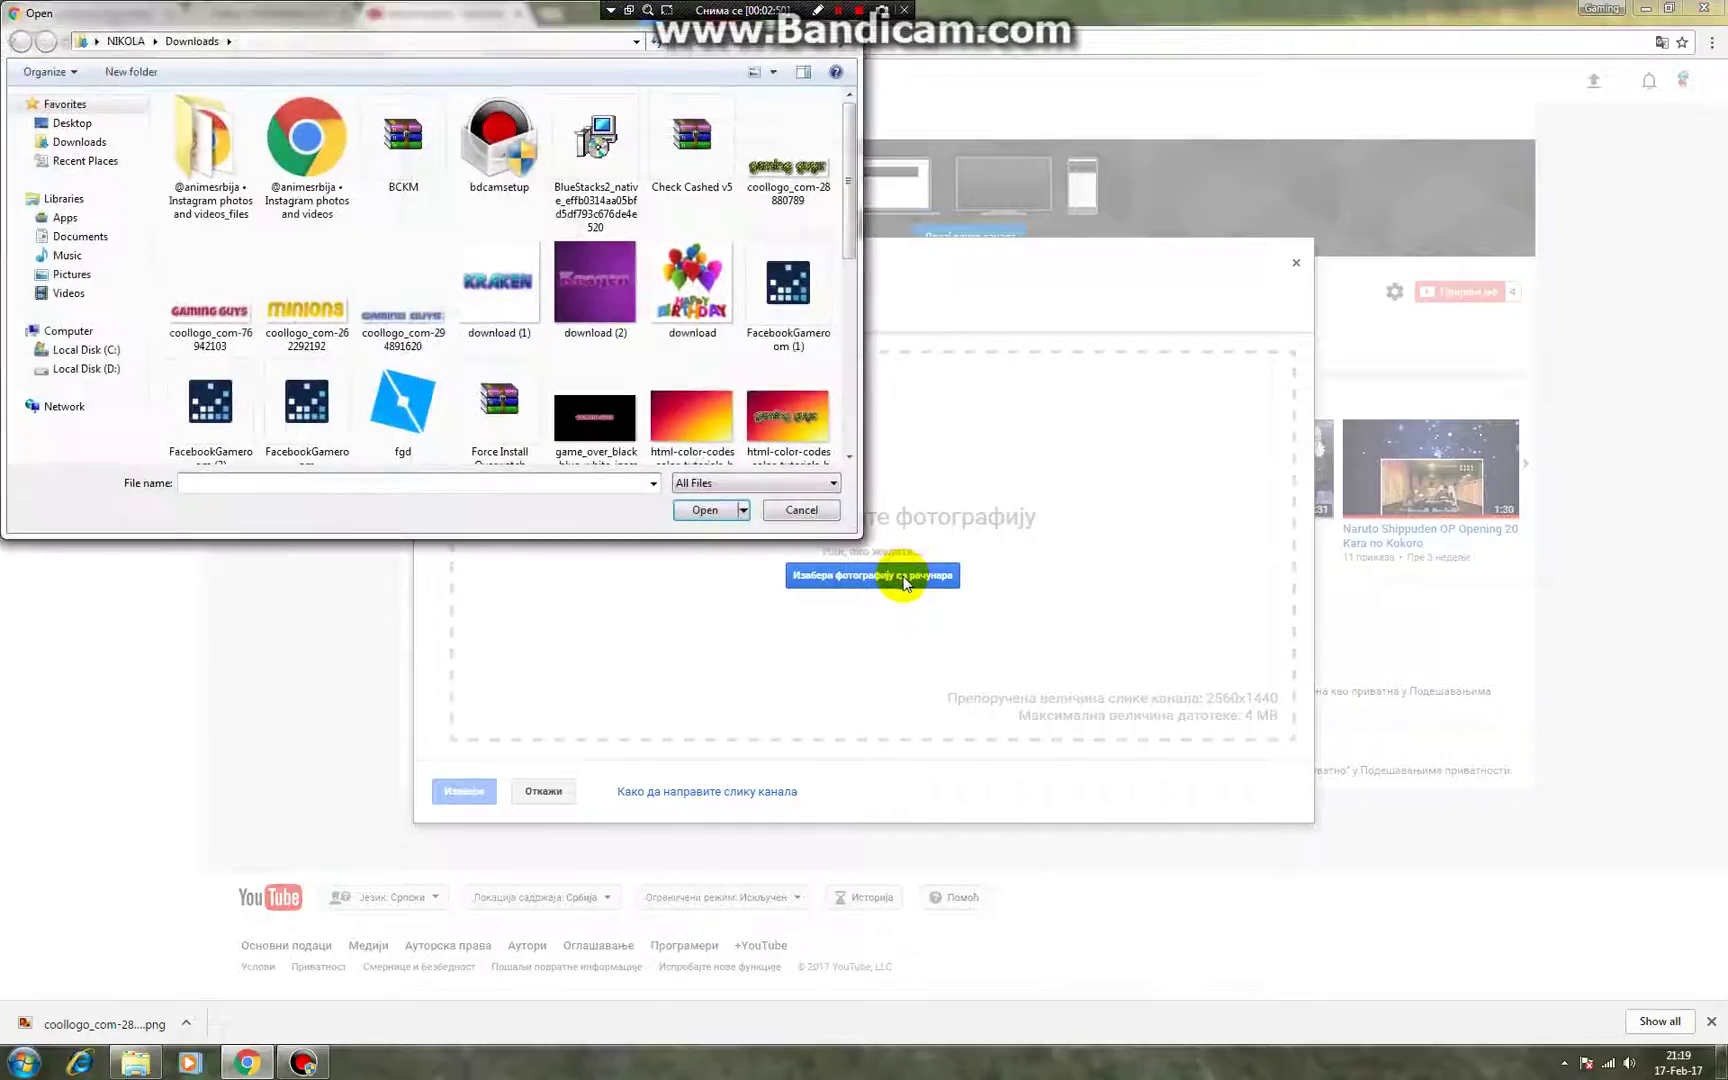
click(781, 438)
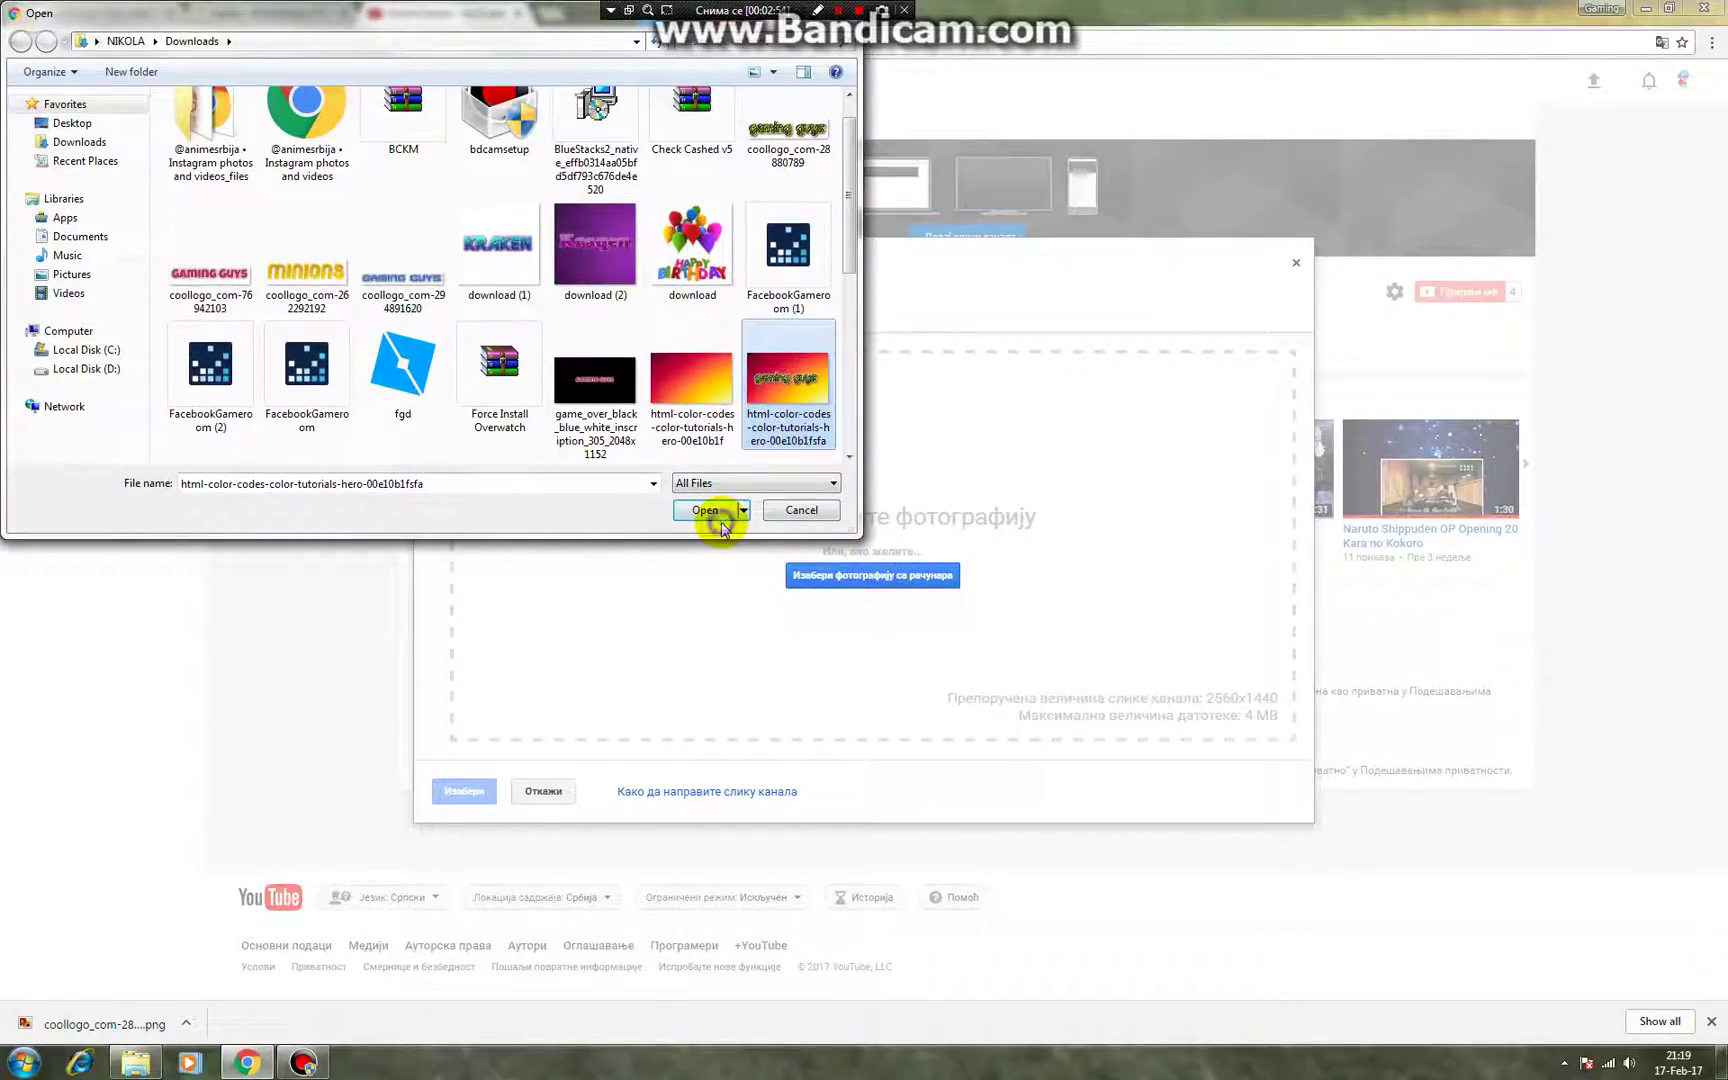
click(718, 516)
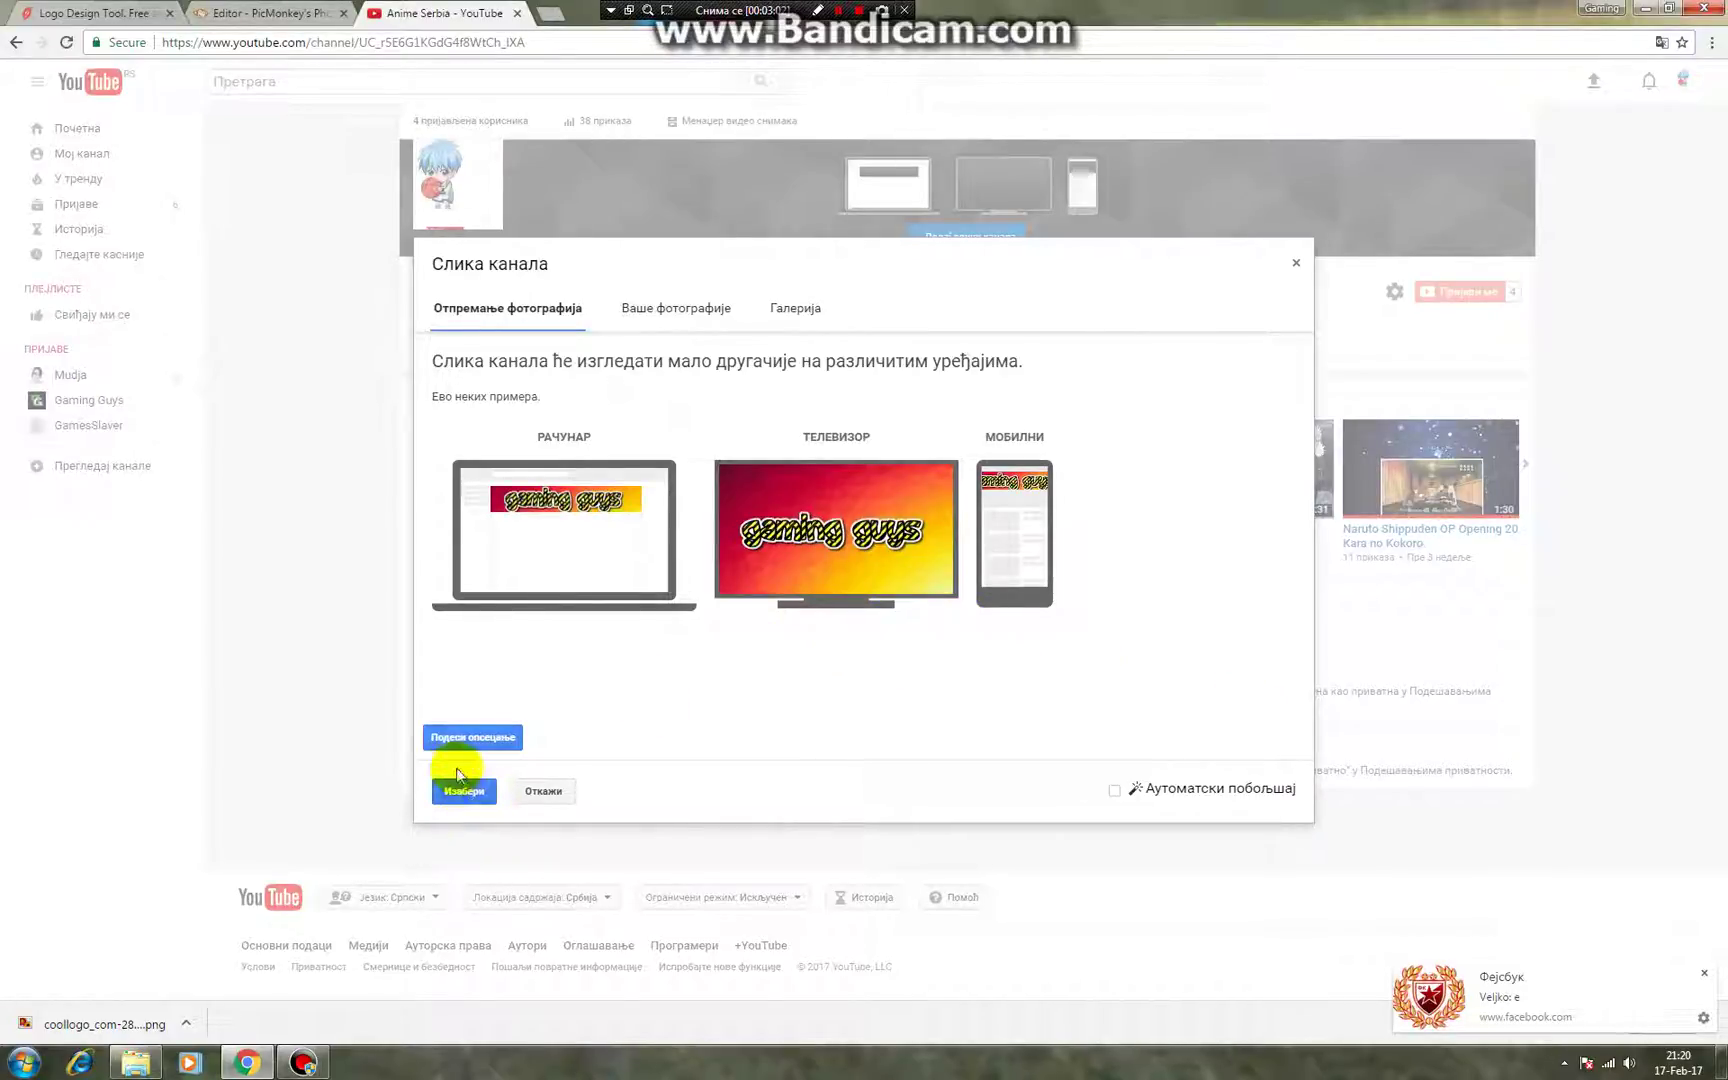
- Adjust the channel art's crop so its area is roughly centred on the gaming guys logo, and apply the image to the channel
click(463, 740)
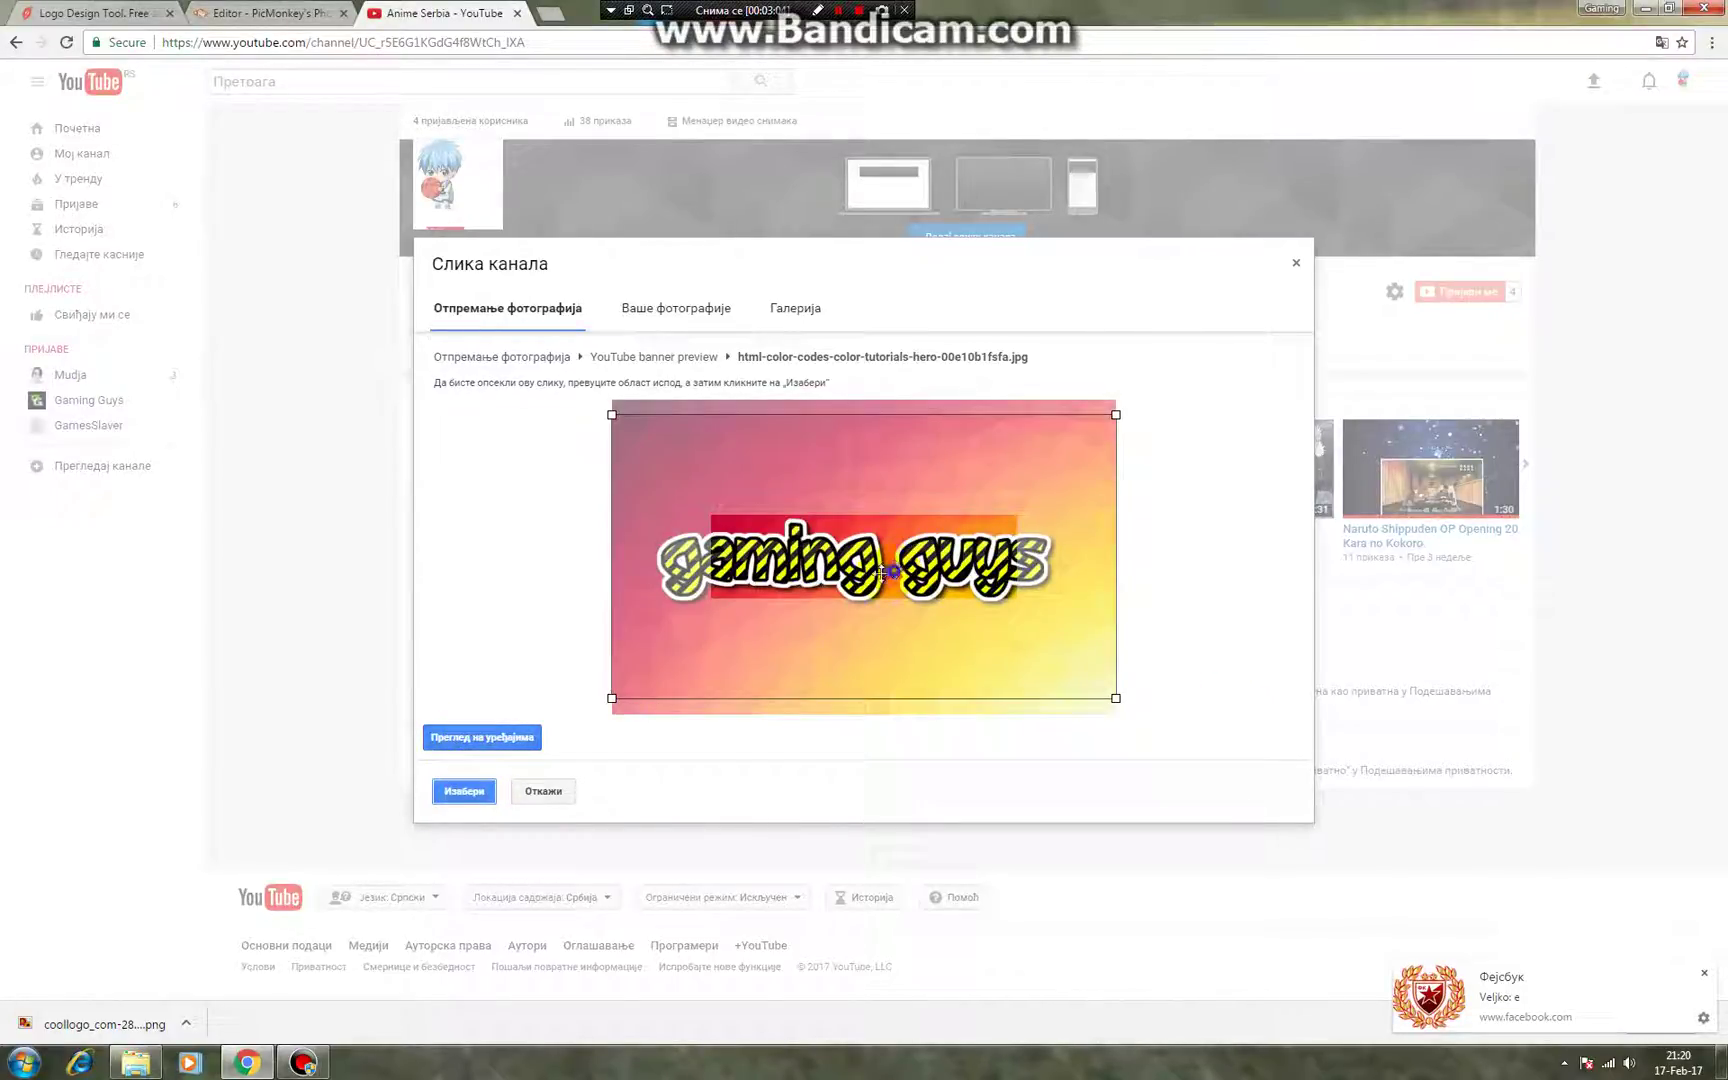
drag(882, 572, 727, 521)
drag(613, 410, 660, 438)
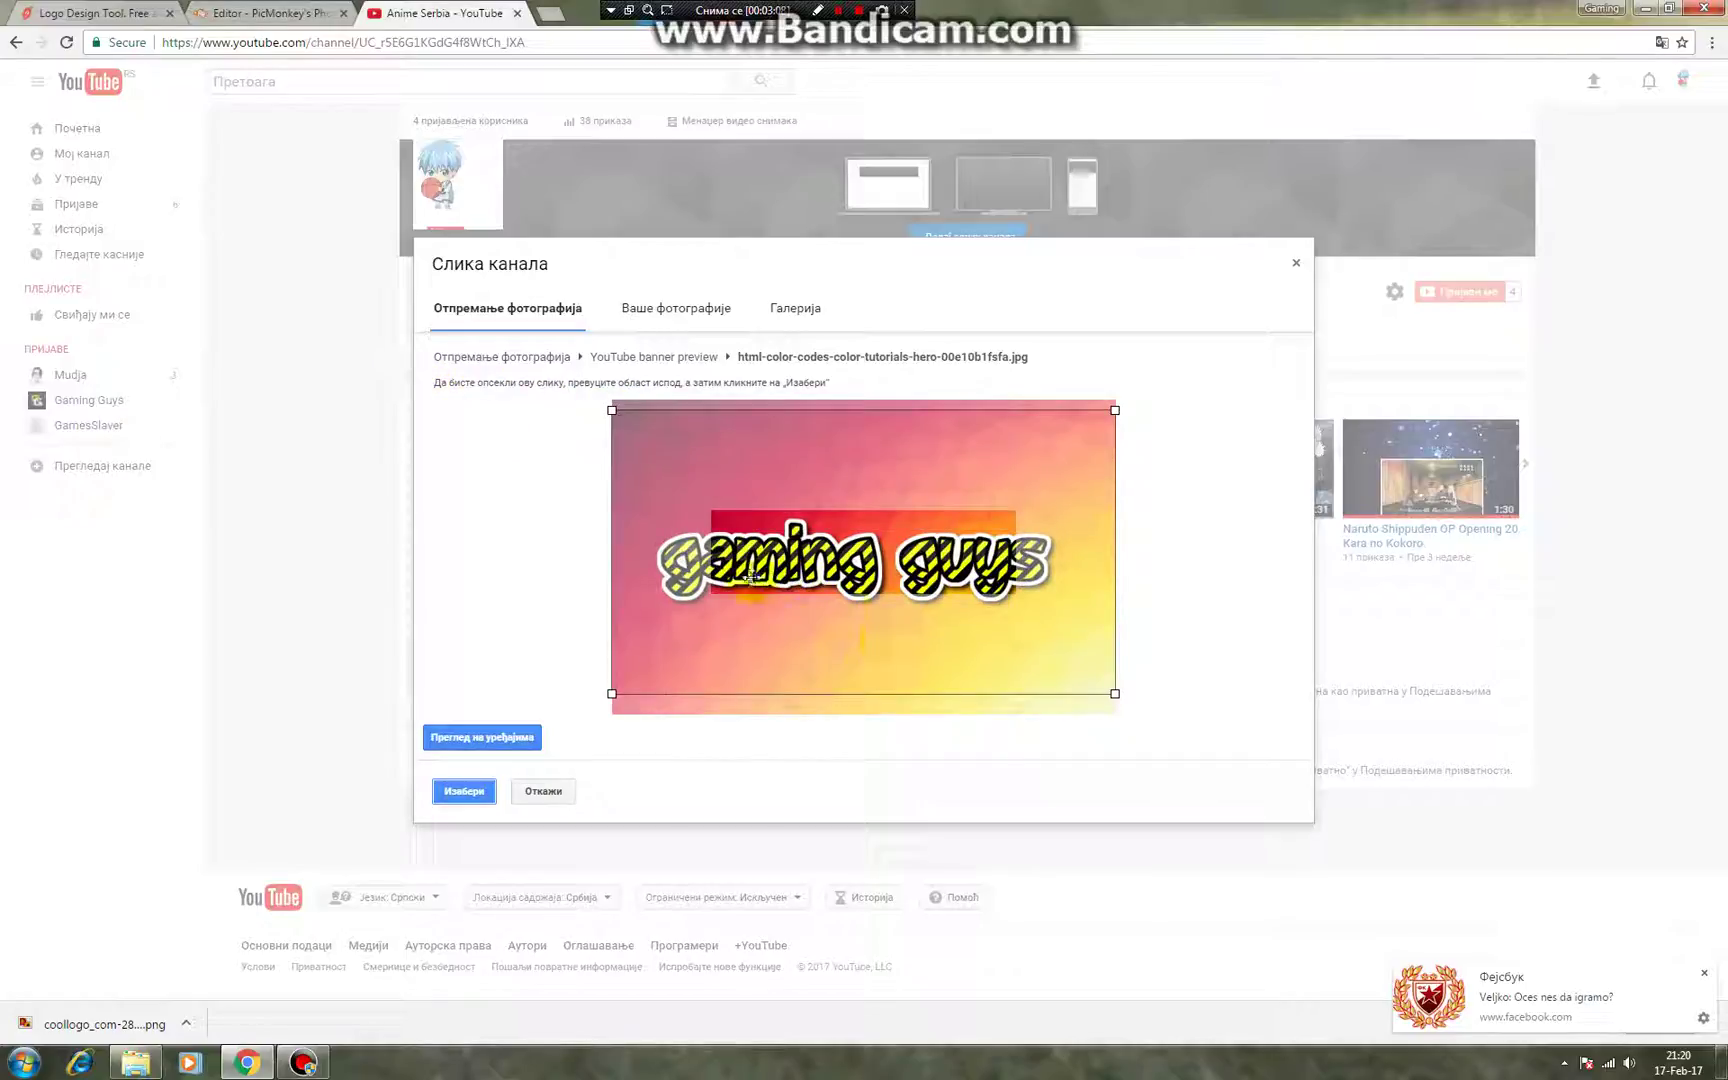
drag(752, 576, 766, 579)
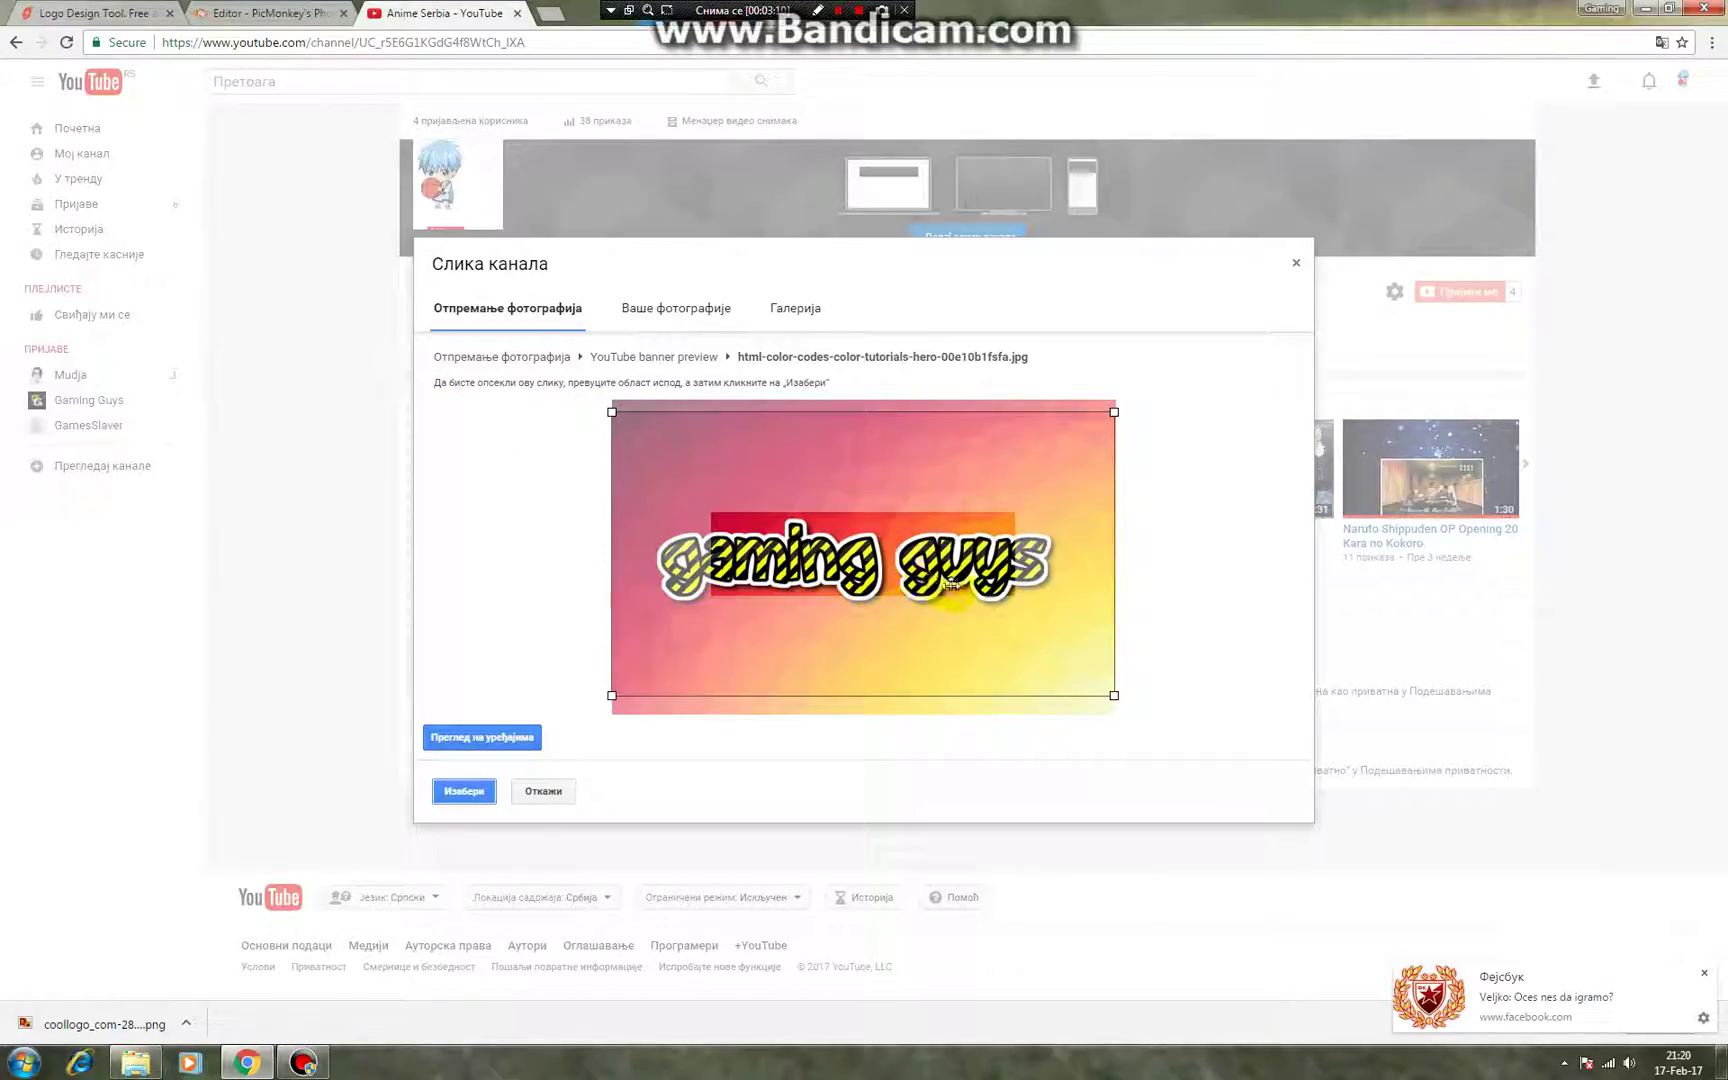
click(466, 791)
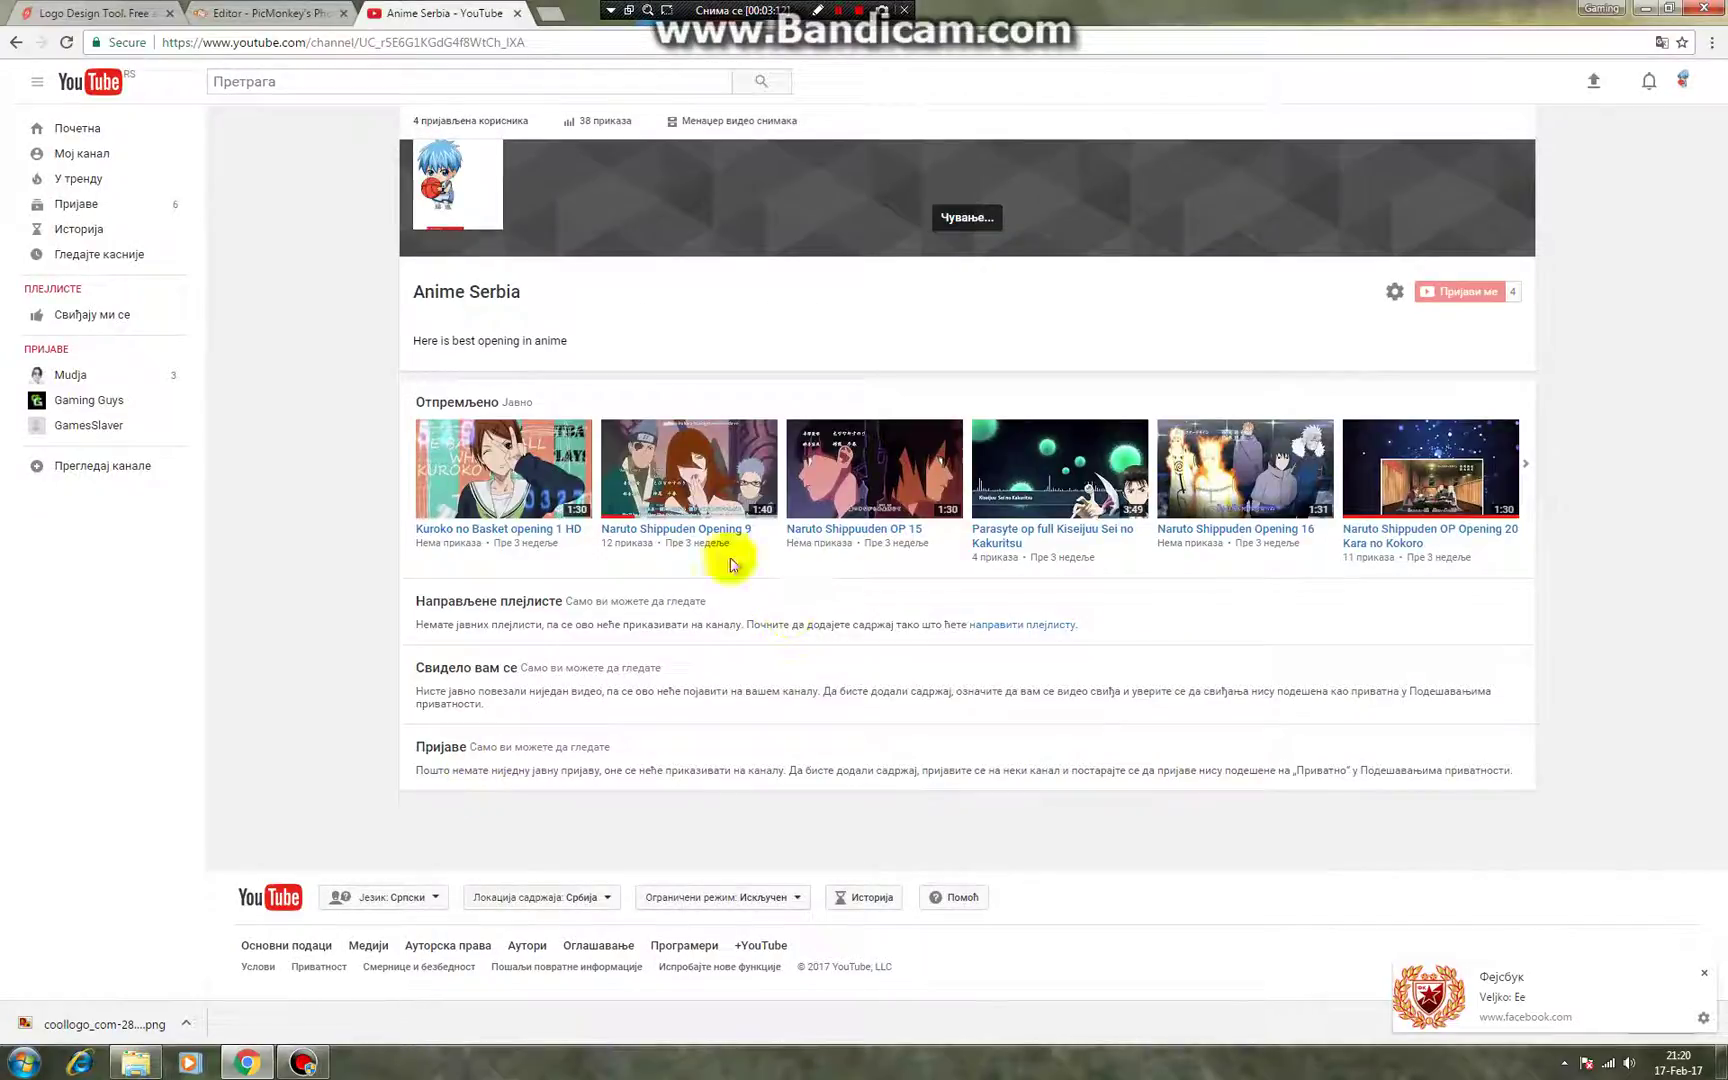